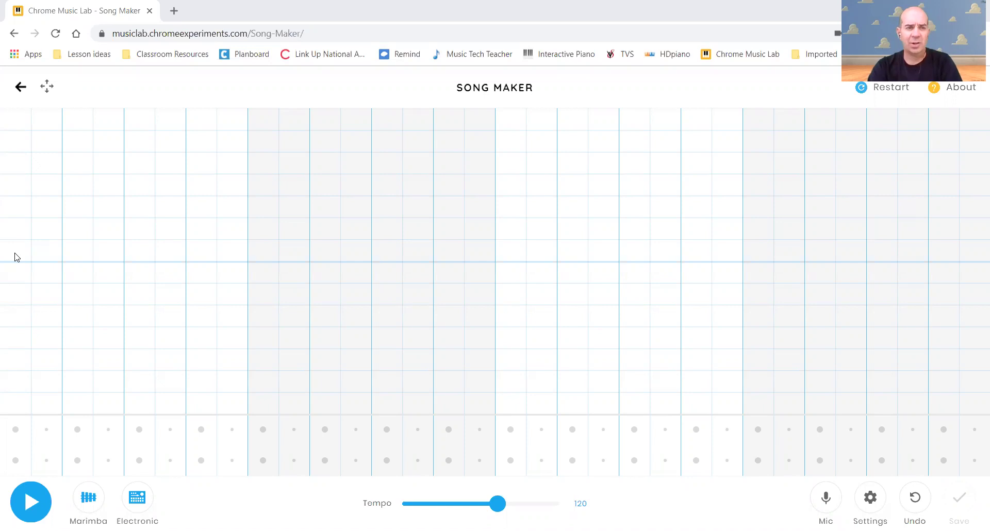
- Place notes climbing from red up to teal and back down to red, then play the melody
{"action": "left_click", "coordinate": [15, 252]}
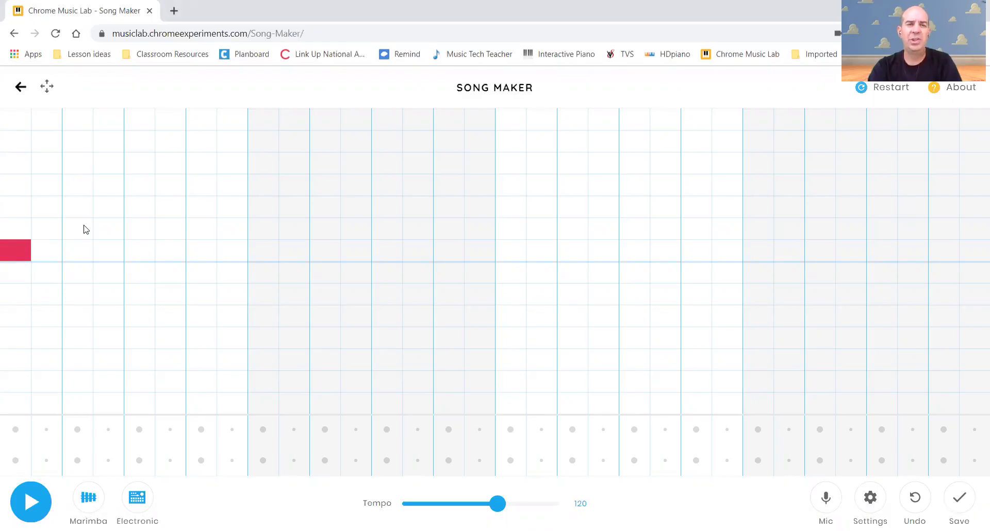
{"action": "left_click", "coordinate": [141, 207]}
{"action": "left_click", "coordinate": [199, 187]}
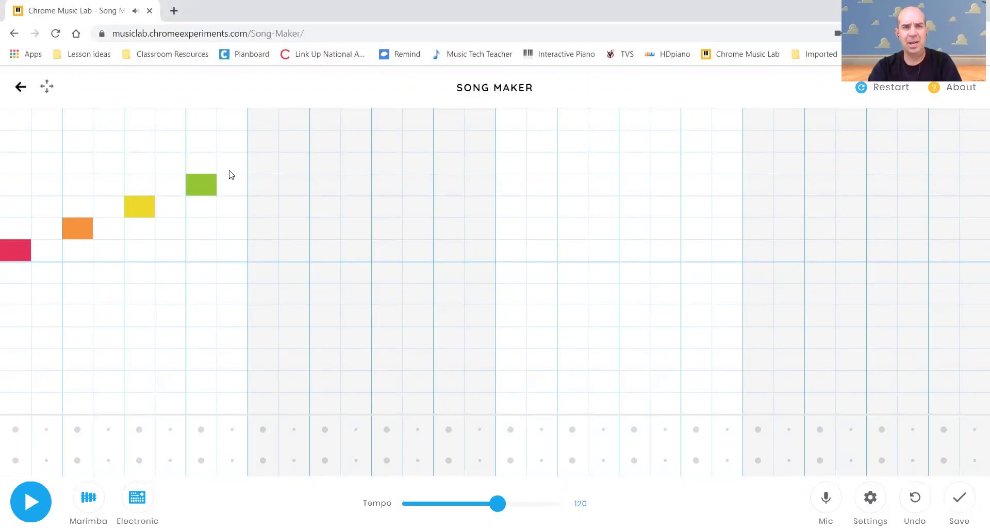
{"action": "left_click", "coordinate": [258, 165]}
{"action": "left_click", "coordinate": [327, 188]}
{"action": "left_click", "coordinate": [387, 206]}
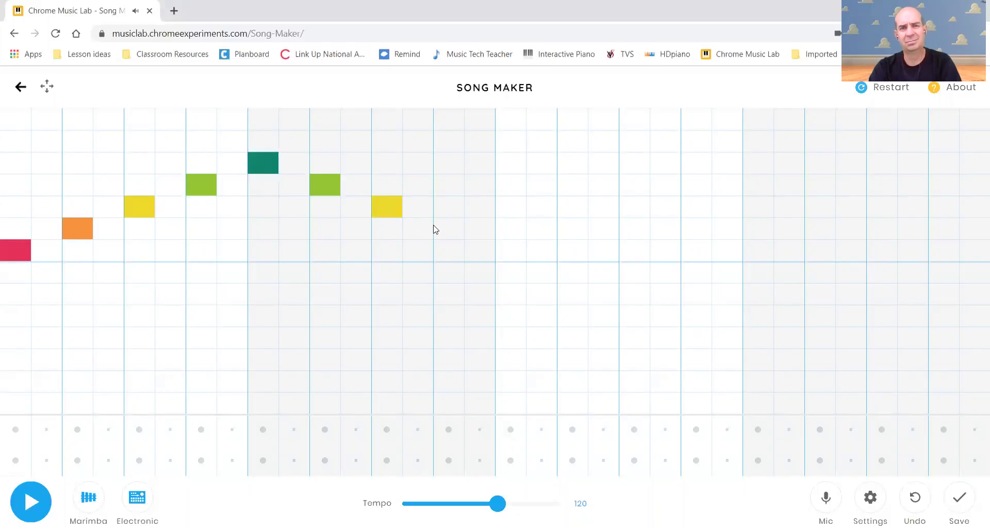
{"action": "left_click", "coordinate": [449, 230]}
{"action": "left_click", "coordinate": [510, 258]}
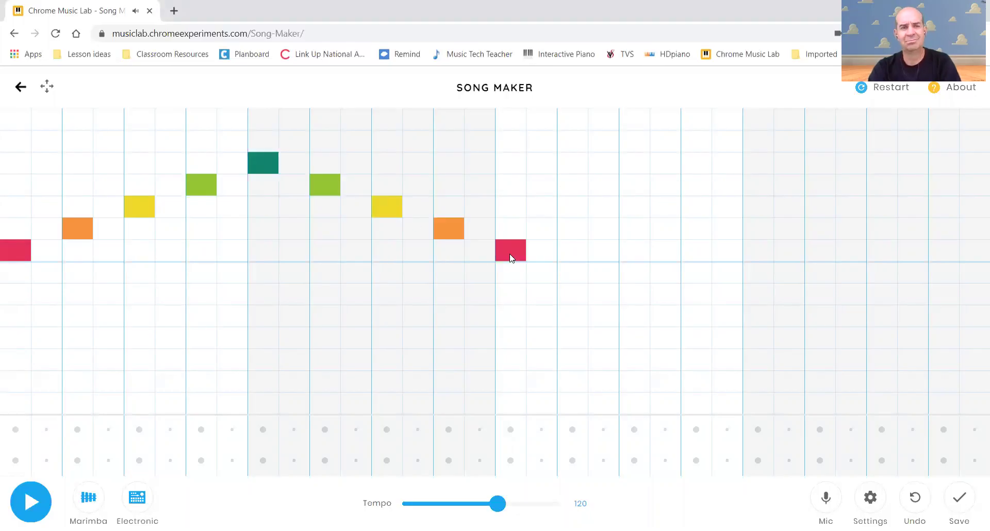
{"action": "left_click", "coordinate": [25, 501]}
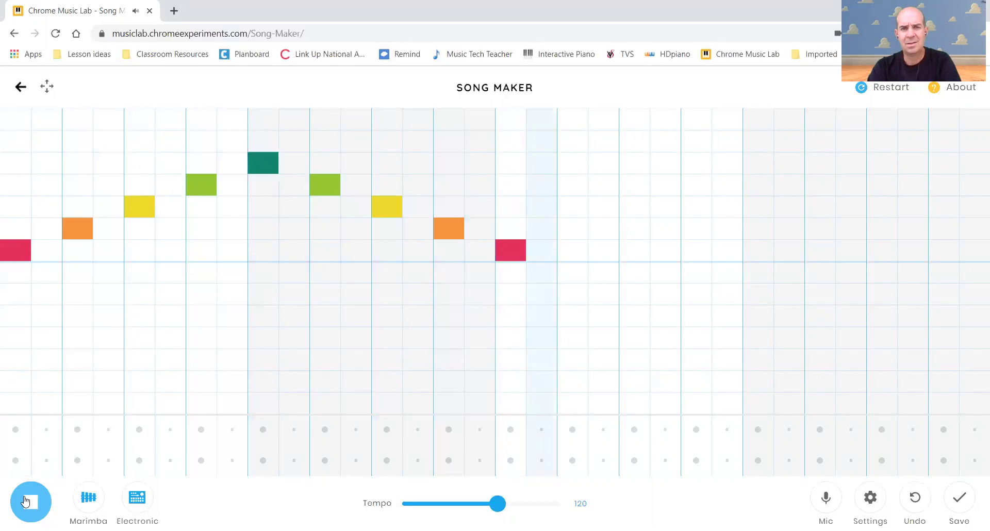
- Restart playback and add a lower line descending purple, teal, green, yellow to orange
{"action": "left_click", "coordinate": [26, 501]}
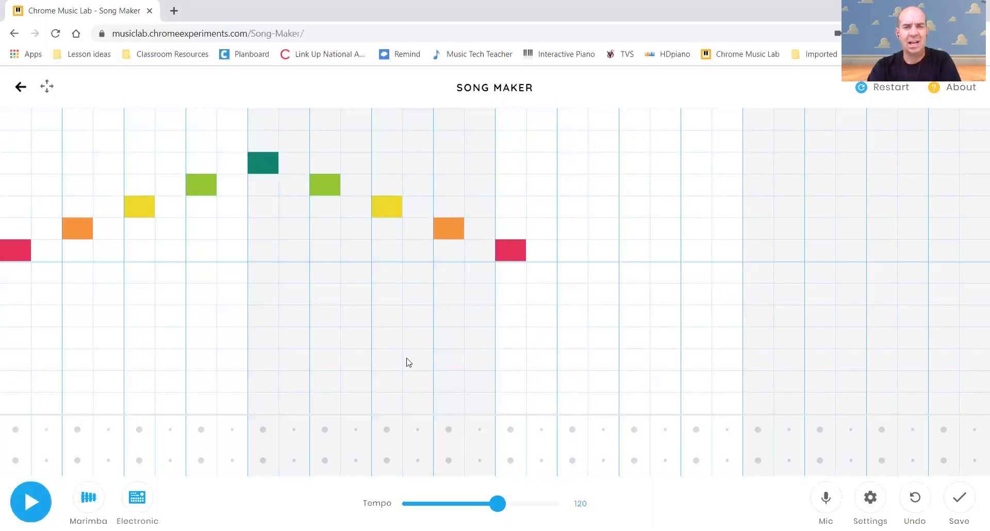
{"action": "left_click", "coordinate": [40, 508]}
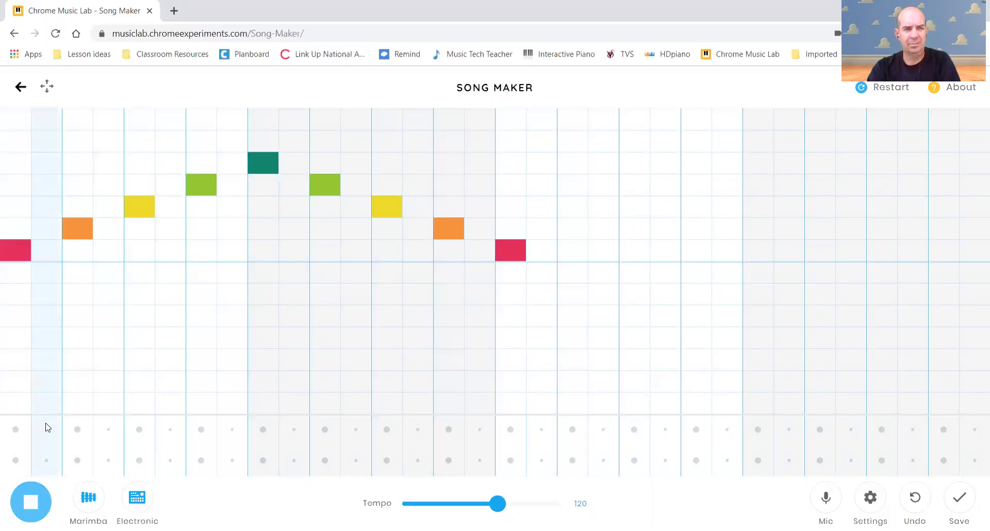
{"action": "left_click", "coordinate": [48, 297]}
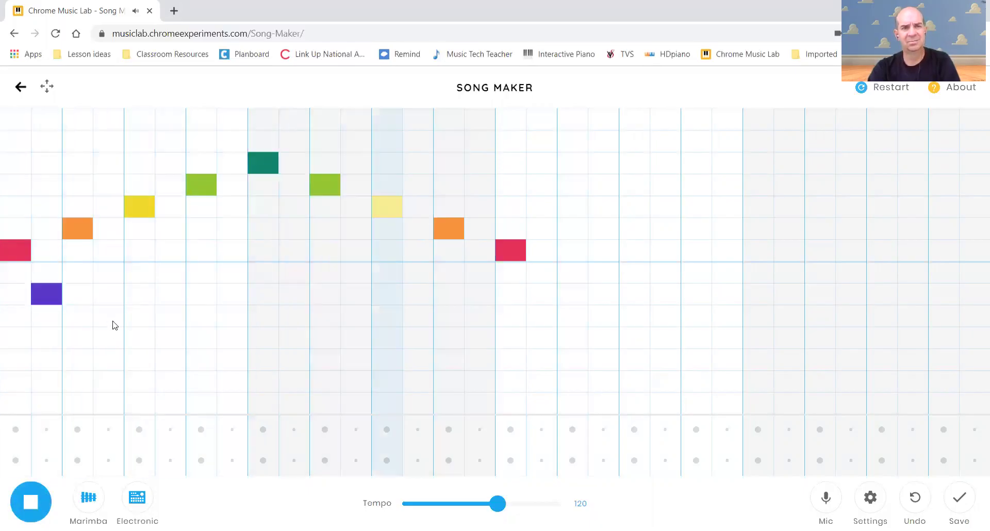
{"action": "left_click", "coordinate": [112, 320]}
{"action": "left_click", "coordinate": [172, 343]}
{"action": "left_click", "coordinate": [238, 368]}
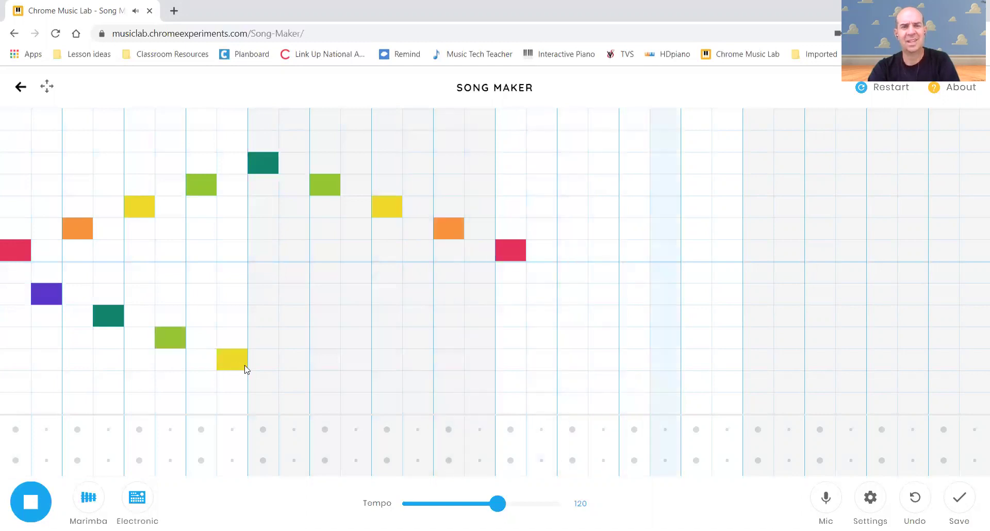
{"action": "left_click", "coordinate": [295, 380]}
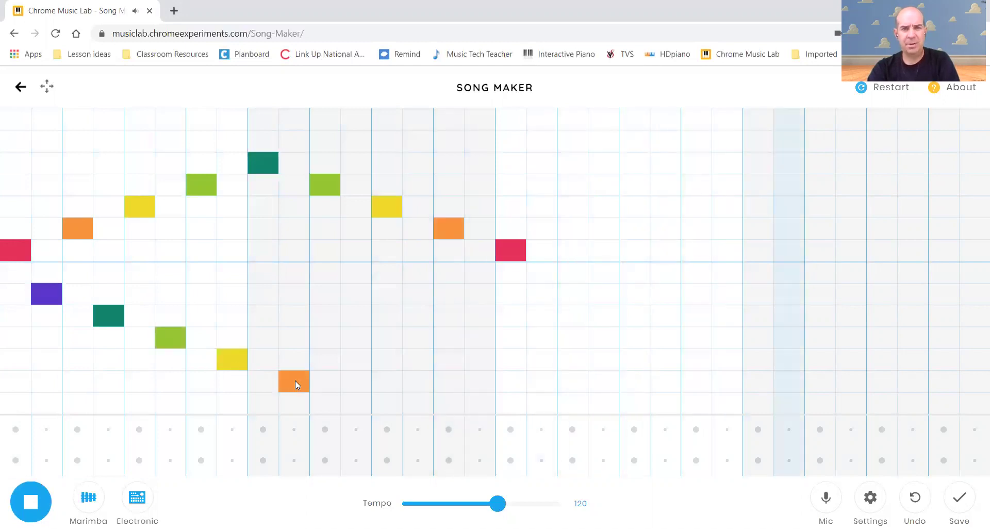
- Climb the lower line back up through yellow, green, teal and purple, stop, and add a red note
{"action": "left_click", "coordinate": [357, 361]}
{"action": "left_click", "coordinate": [416, 339]}
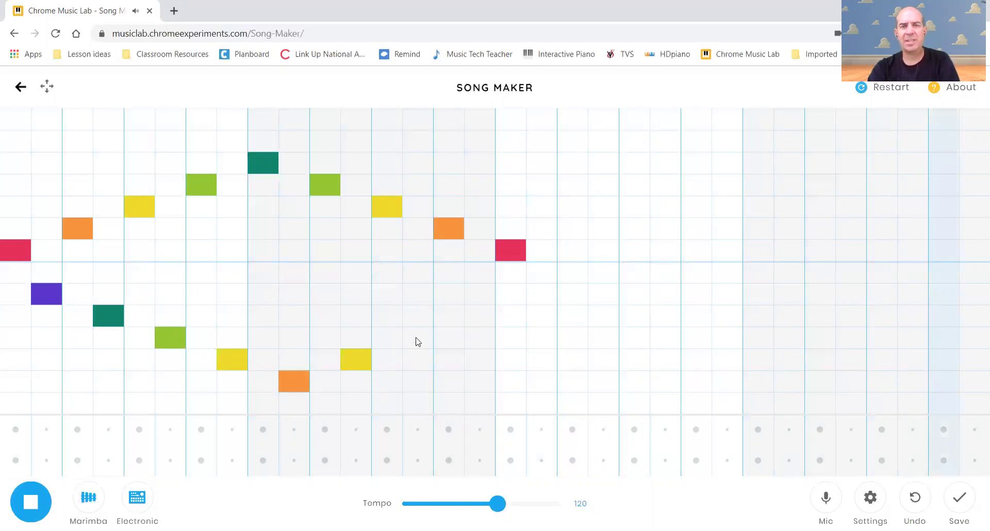
{"action": "left_click", "coordinate": [543, 299]}
{"action": "left_click", "coordinate": [480, 316]}
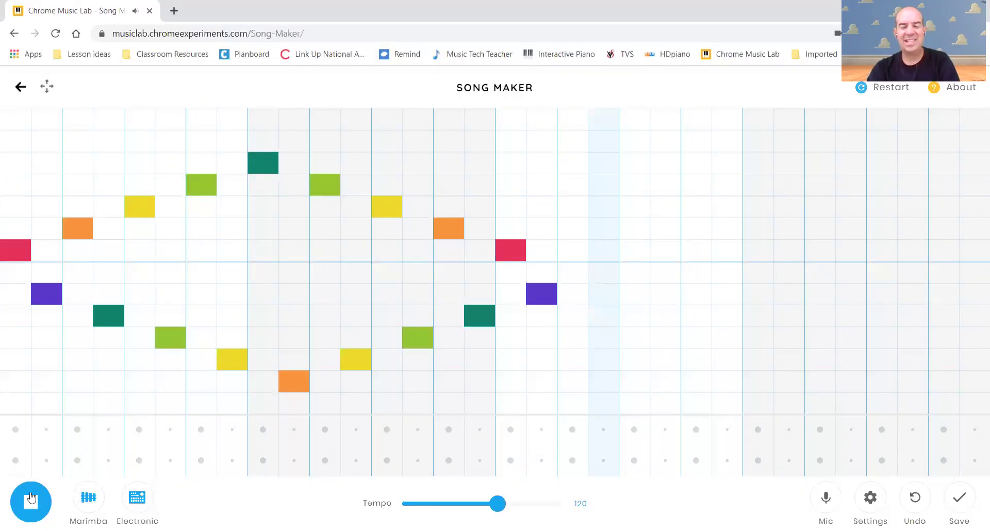
{"action": "left_click", "coordinate": [31, 500]}
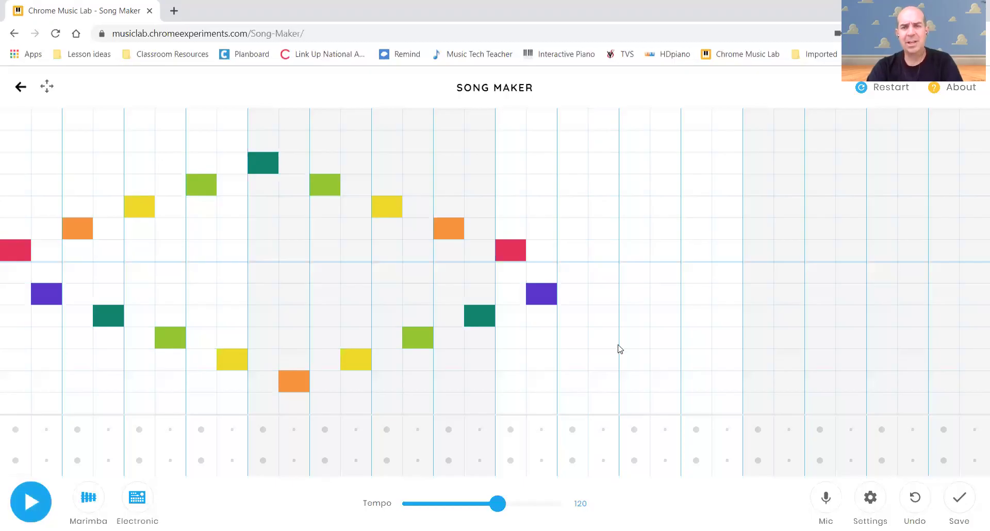
{"action": "left_click", "coordinate": [579, 257]}
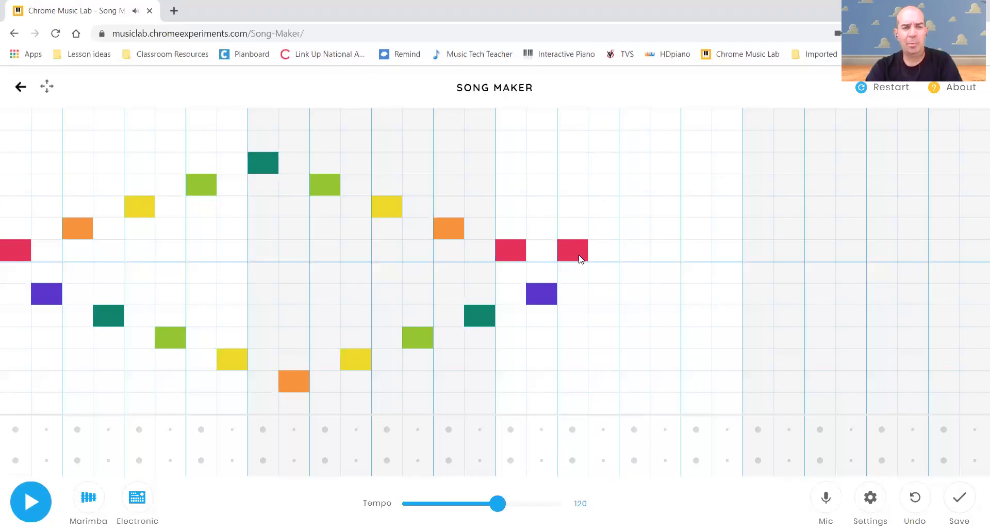
- Delete the extra red note at the end of the phrase
{"action": "left_click", "coordinate": [579, 257]}
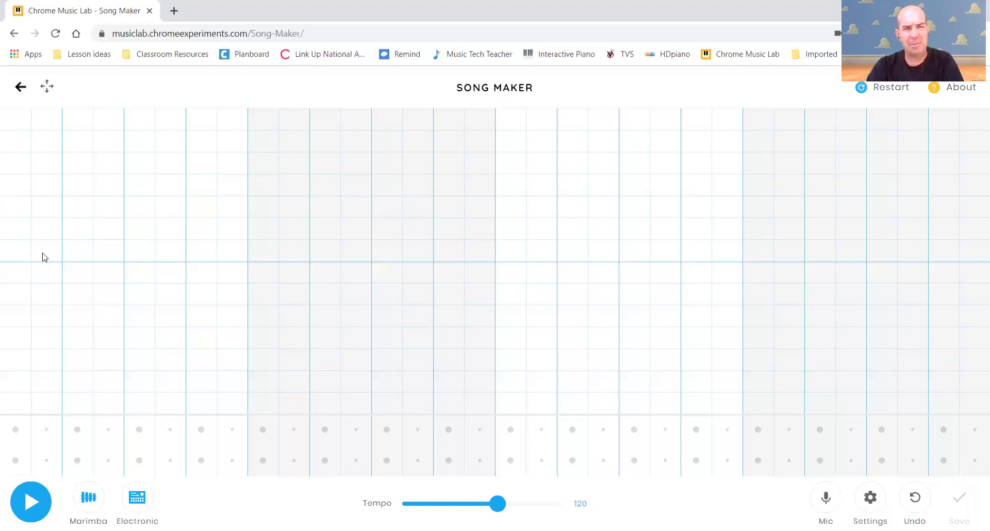
- Draw one-beat red, orange, yellow, green and teal notes rising stepwise, then play them
{"action": "left_click_drag", "start_coordinate": [18, 255], "coordinate": [106, 256]}
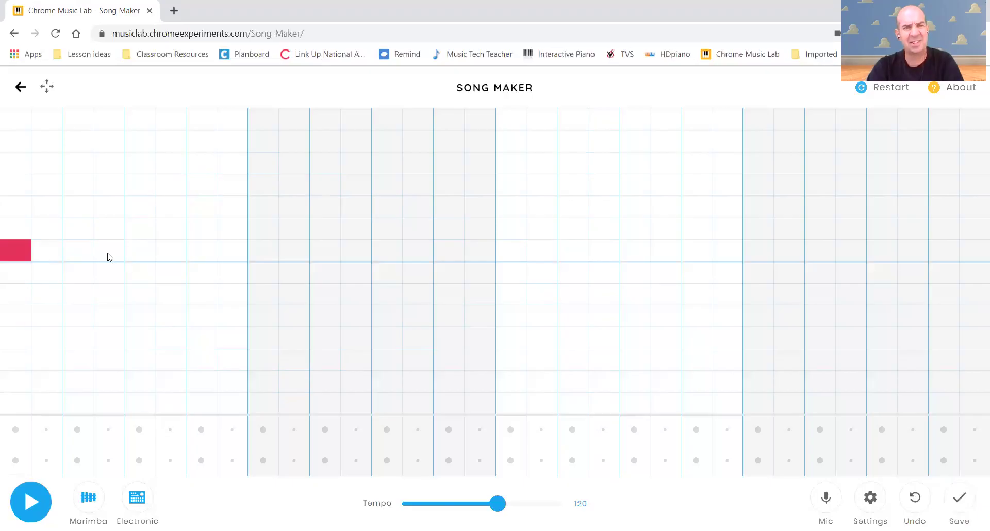
{"action": "left_click", "coordinate": [235, 230]}
{"action": "left_click", "coordinate": [349, 214]}
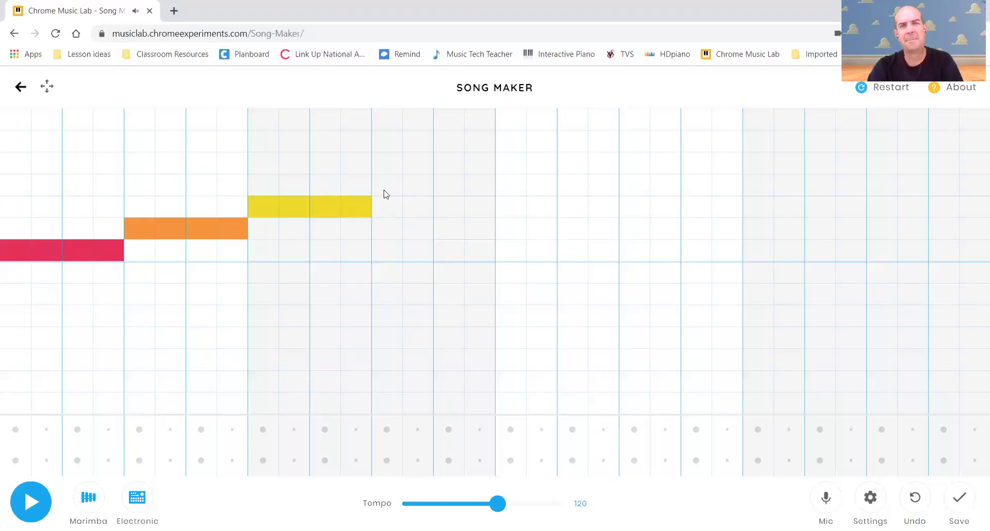
{"action": "left_click_drag", "start_coordinate": [384, 190], "coordinate": [492, 188]}
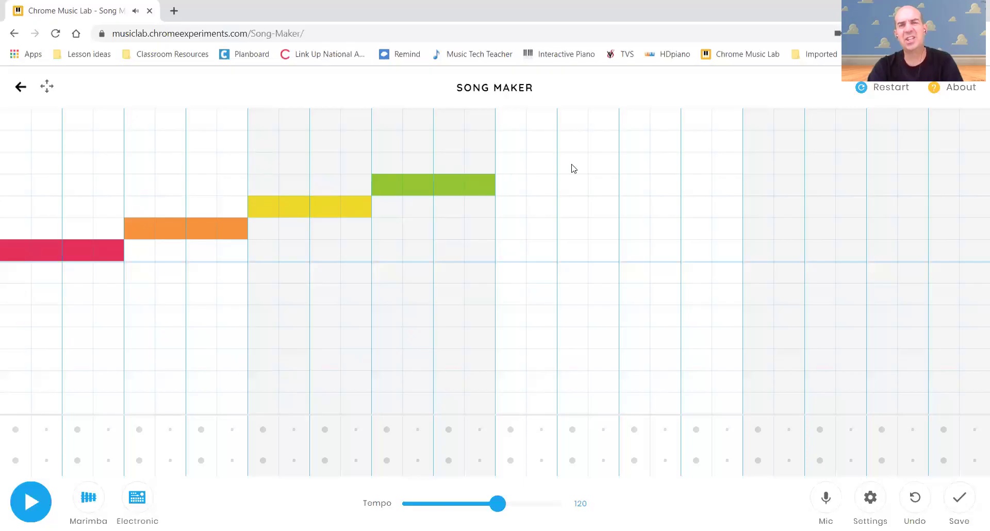
{"action": "left_click", "coordinate": [602, 164]}
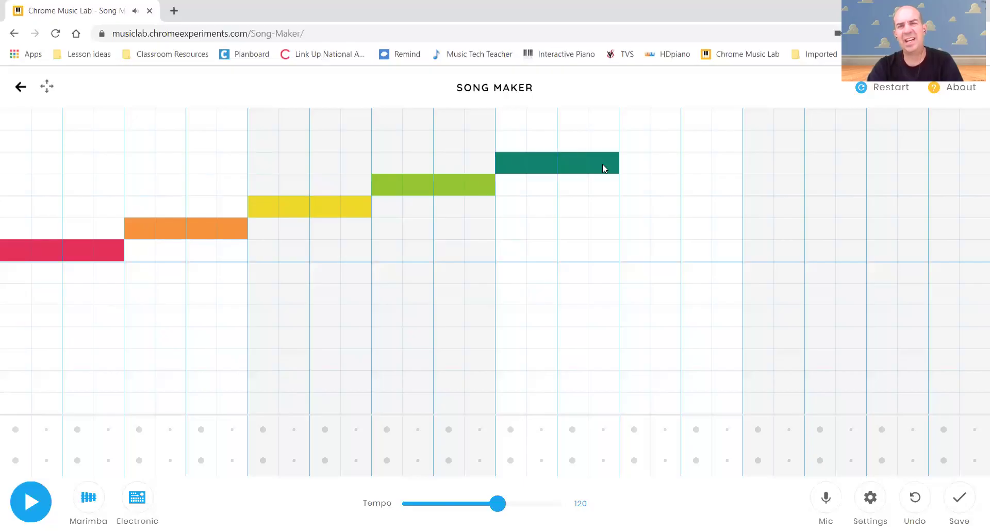
{"action": "left_click", "coordinate": [30, 505]}
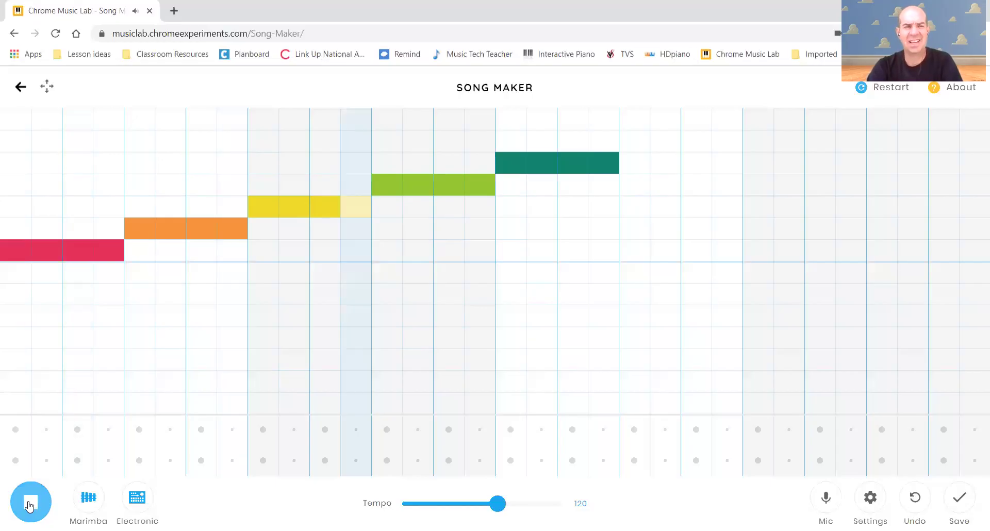
- Add long pink, red, orange and yellow harmony notes beneath the melody and replay it
{"action": "left_click", "coordinate": [29, 506]}
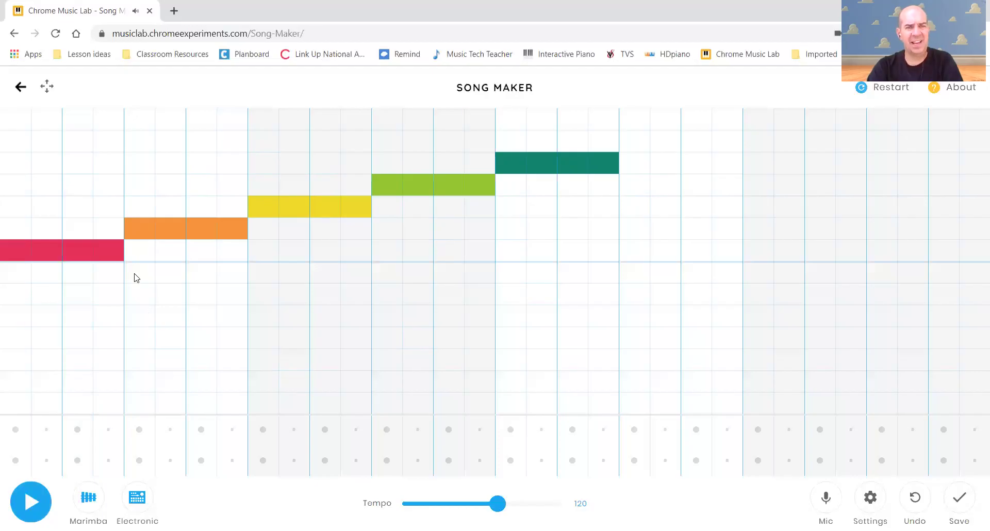
{"action": "left_click", "coordinate": [231, 276]}
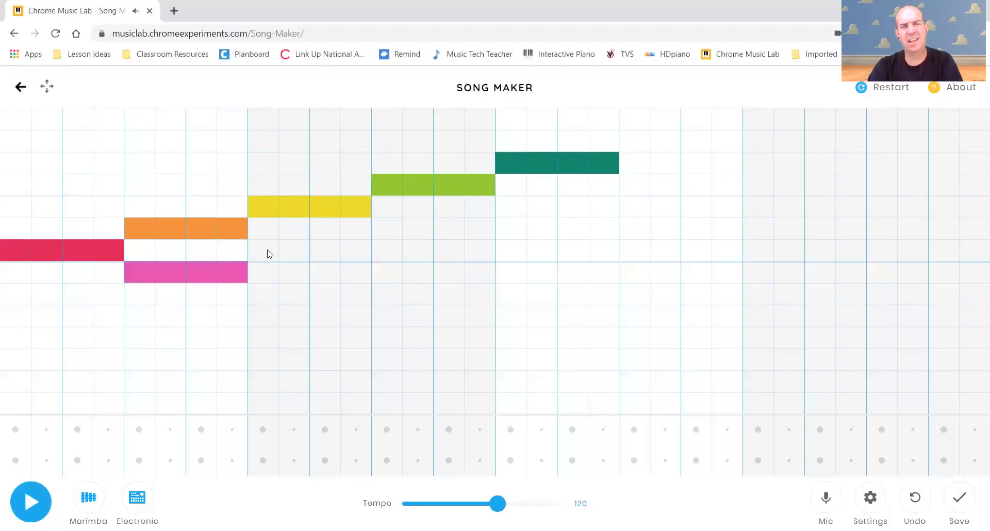
{"action": "left_click_drag", "start_coordinate": [268, 253], "coordinate": [352, 260]}
{"action": "left_click", "coordinate": [392, 235]}
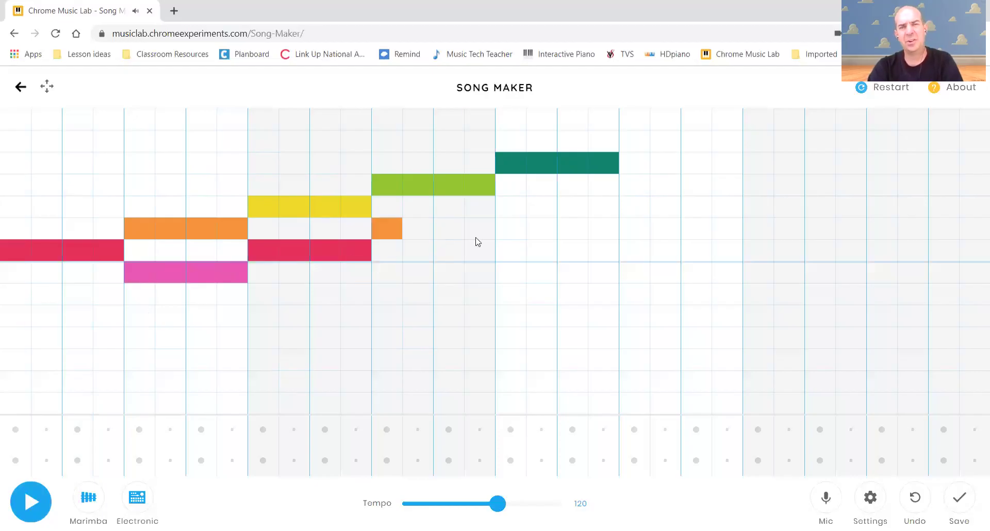
{"action": "left_click_drag", "start_coordinate": [475, 237], "coordinate": [386, 239]}
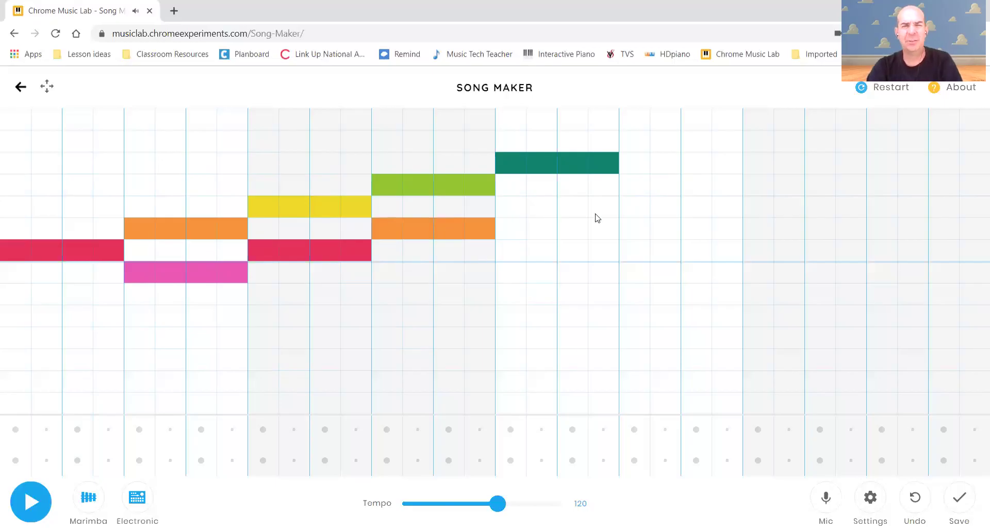
{"action": "left_click_drag", "start_coordinate": [503, 206], "coordinate": [594, 215]}
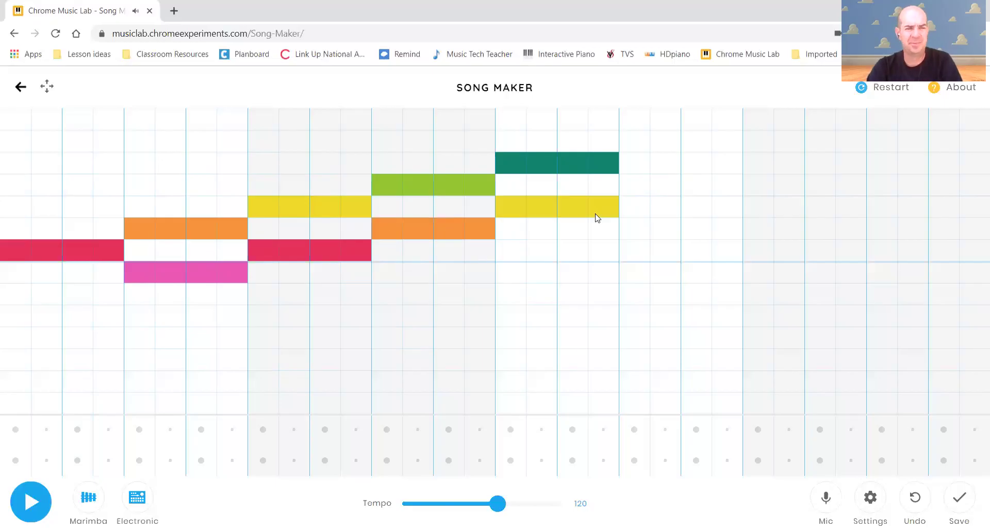
{"action": "left_click", "coordinate": [35, 509]}
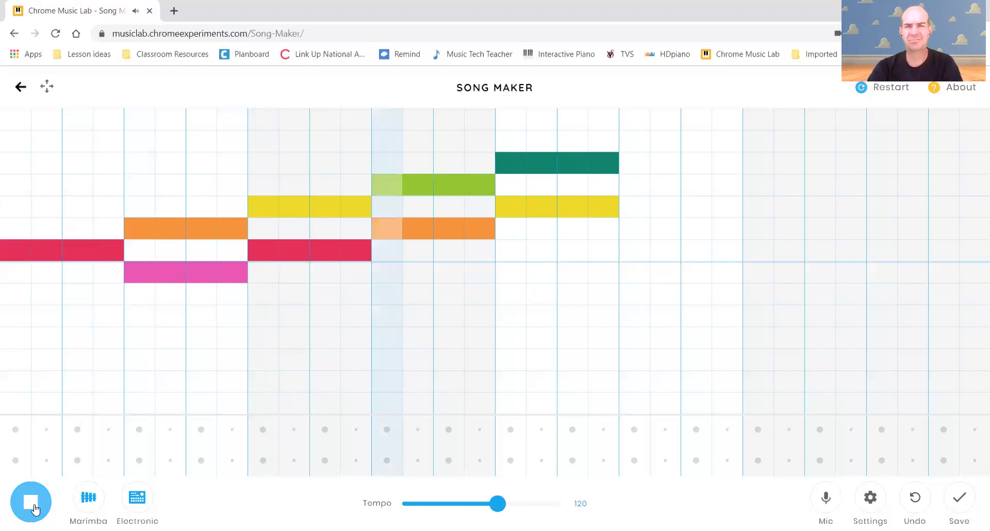
- Add a dark green note and long high pink notes in the fifth bar, then play it back
{"action": "left_click", "coordinate": [32, 506]}
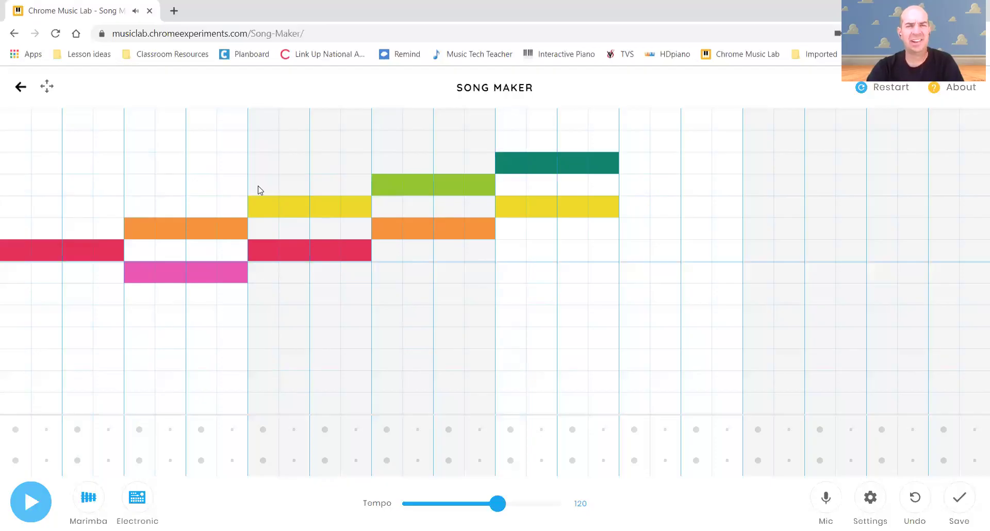
{"action": "left_click", "coordinate": [346, 165]}
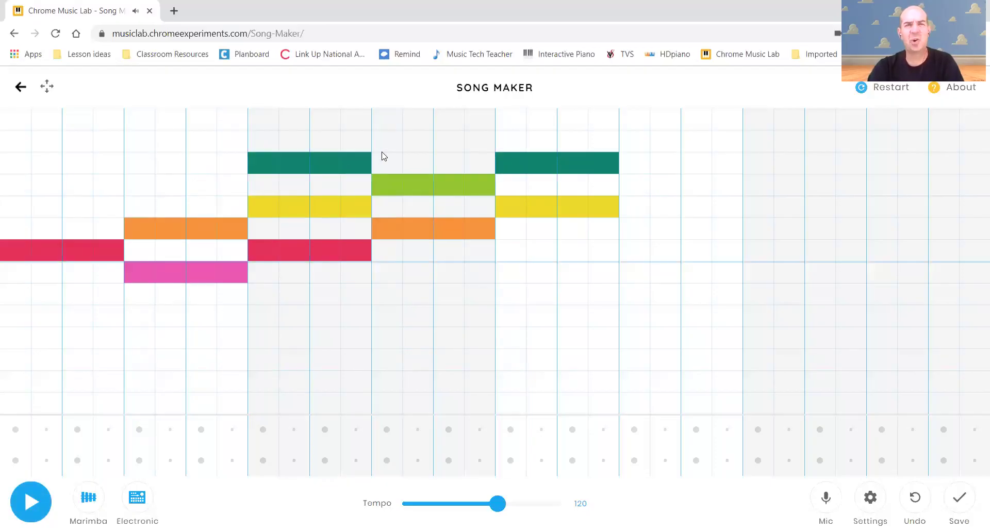
{"action": "left_click_drag", "start_coordinate": [510, 125], "coordinate": [596, 135]}
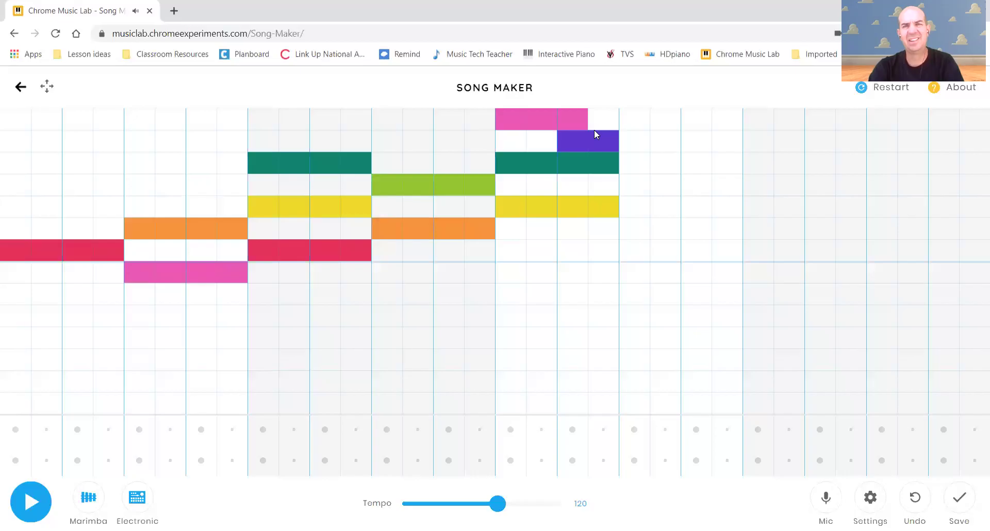
{"action": "left_click", "coordinate": [596, 127]}
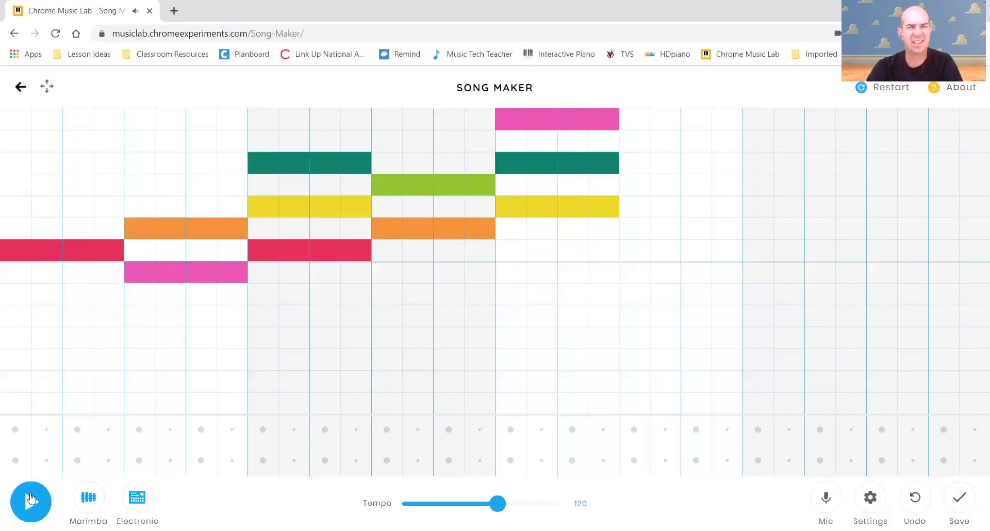
{"action": "left_click", "coordinate": [31, 500]}
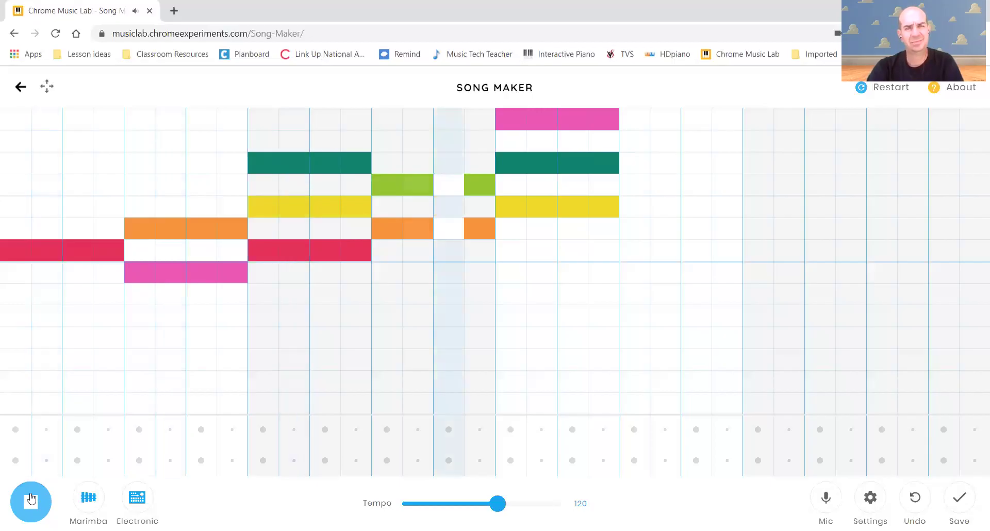
{"action": "left_click", "coordinate": [31, 499]}
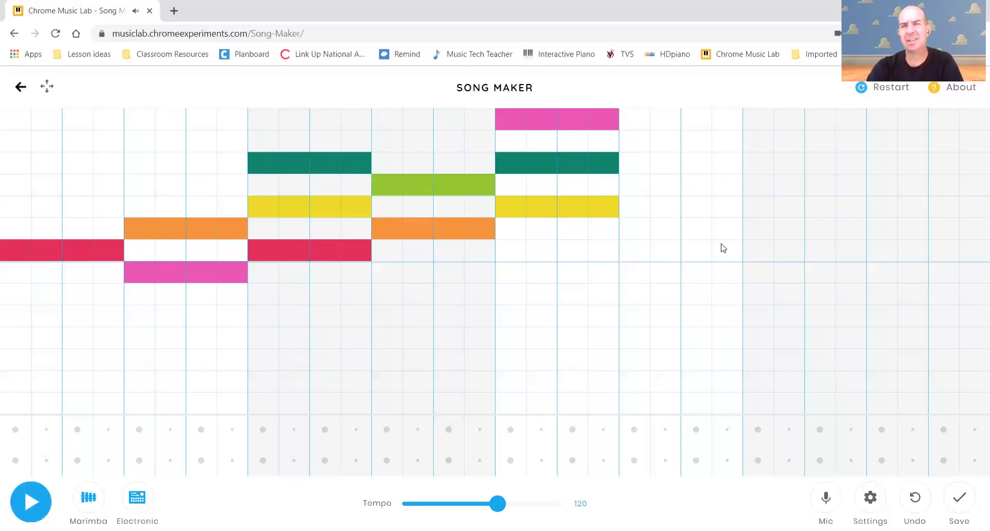
{"action": "left_click", "coordinate": [890, 89]}
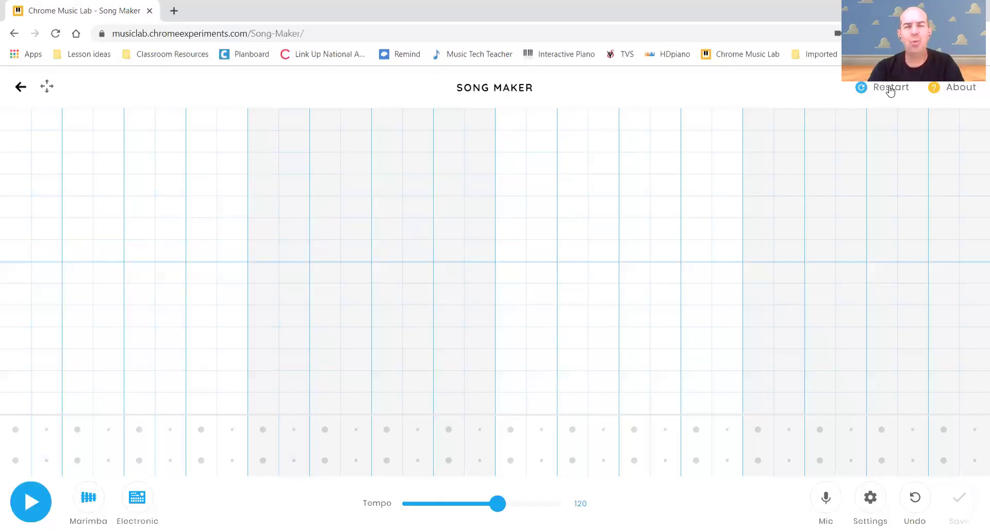
- Enter the opening Twinkle notes: red, red, teal, teal, purple, purple, teal
{"action": "left_click", "coordinate": [20, 251]}
{"action": "left_click", "coordinate": [73, 250]}
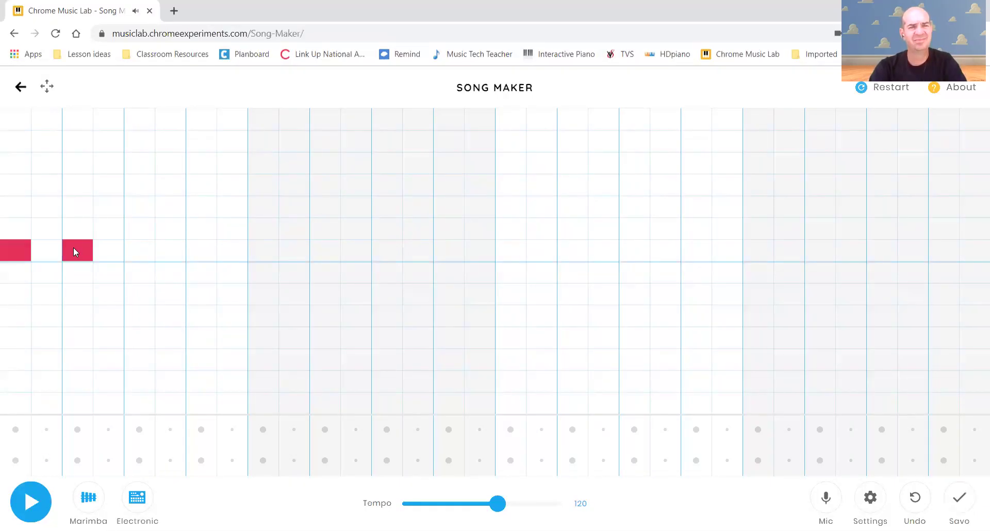
{"action": "left_click", "coordinate": [139, 163]}
{"action": "left_click", "coordinate": [201, 163]}
{"action": "left_click", "coordinate": [261, 145]}
{"action": "left_click", "coordinate": [322, 143]}
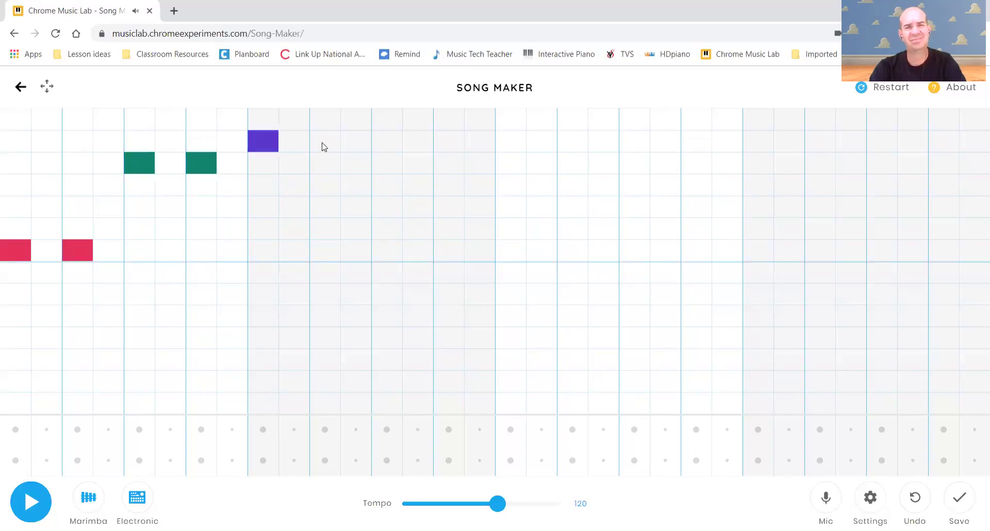
{"action": "left_click", "coordinate": [387, 163]}
- Finish the line with lime green, lime green, yellow, yellow, orange, orange, red, and play it through
{"action": "left_click", "coordinate": [510, 184]}
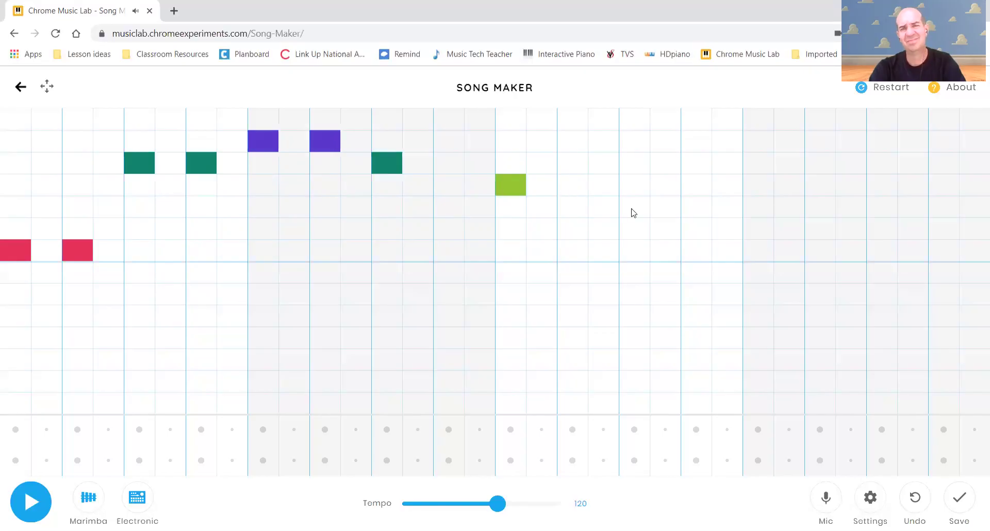
{"action": "left_click", "coordinate": [573, 184]}
{"action": "left_click", "coordinate": [634, 206]}
{"action": "left_click", "coordinate": [696, 206]}
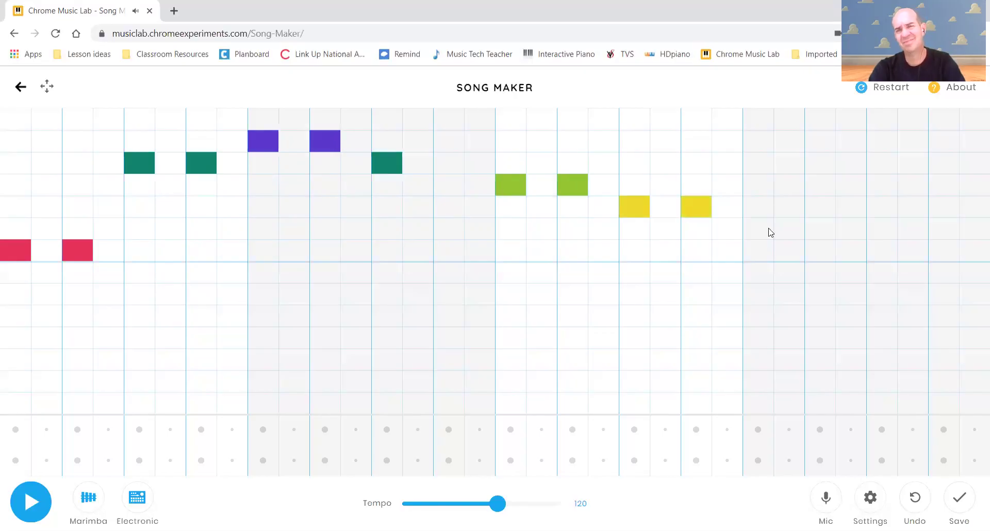
{"action": "left_click", "coordinate": [758, 229]}
{"action": "left_click", "coordinate": [819, 236]}
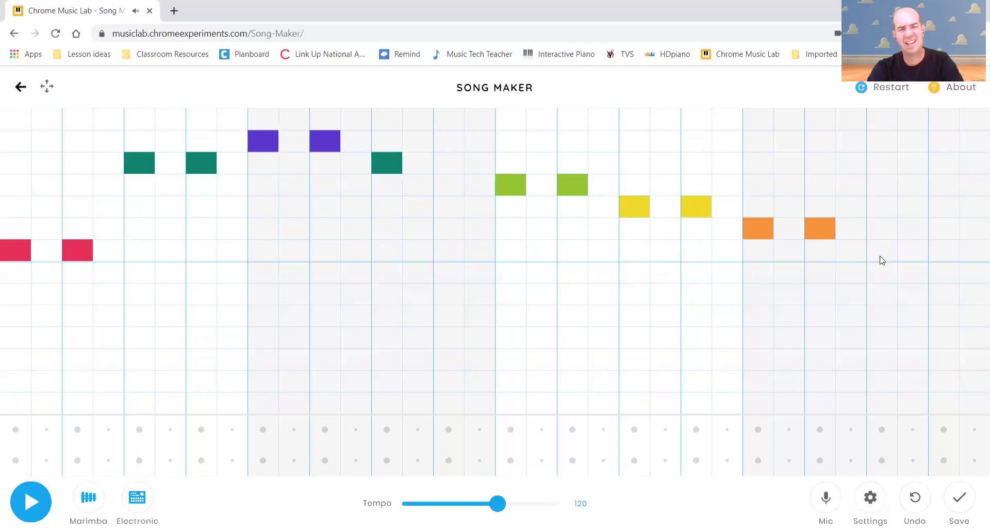
{"action": "left_click", "coordinate": [879, 256]}
{"action": "left_click", "coordinate": [24, 510]}
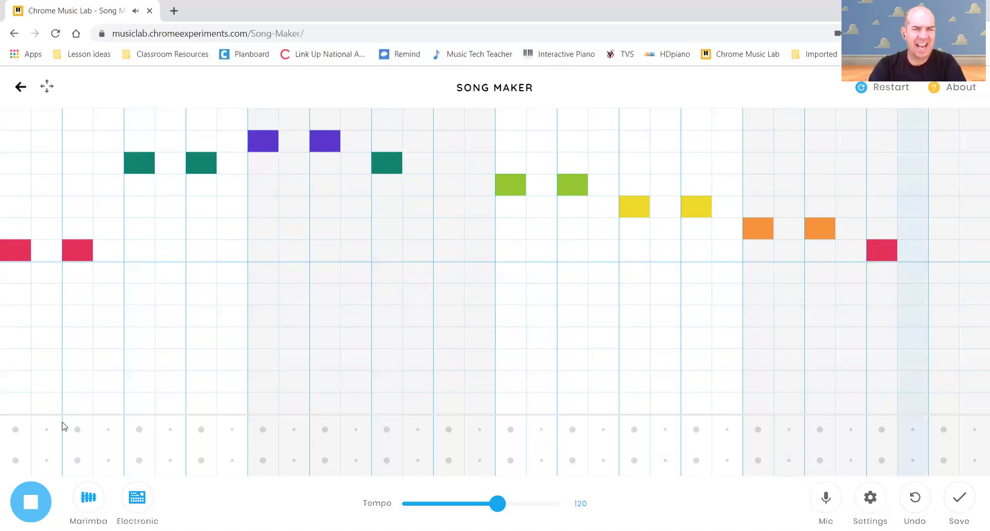
{"action": "key", "text": "space"}
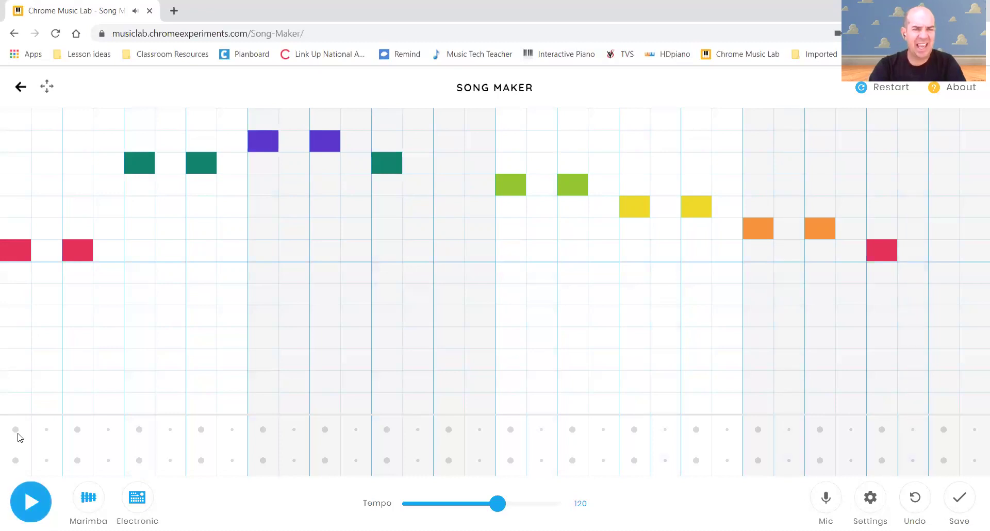
- Add circle and triangle drum beats across the first four bars and preview them
{"action": "left_click", "coordinate": [18, 463]}
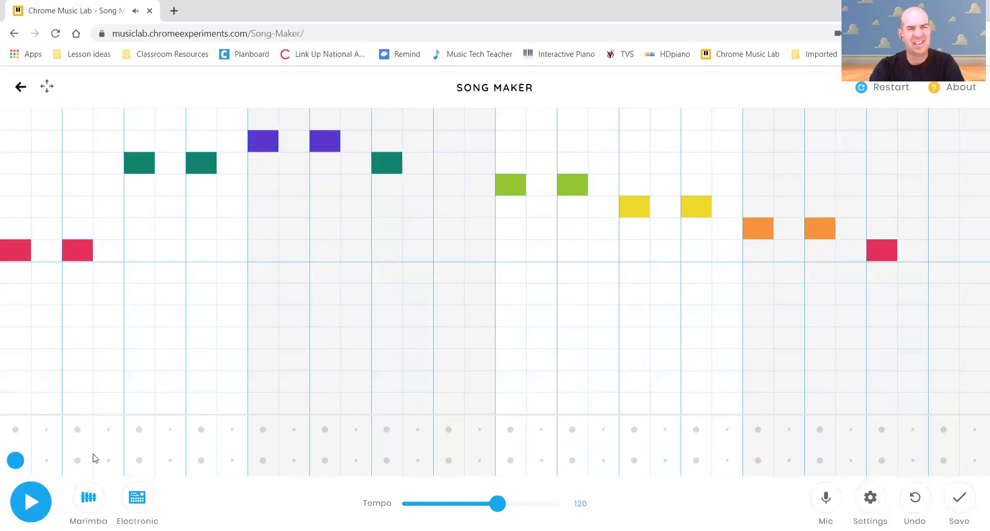
{"action": "left_click", "coordinate": [140, 435]}
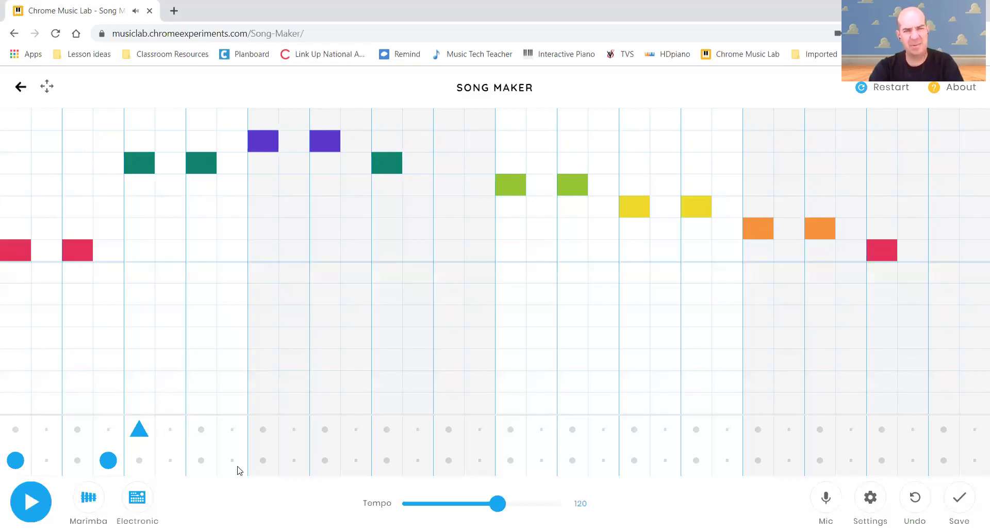
{"action": "left_click", "coordinate": [264, 462]}
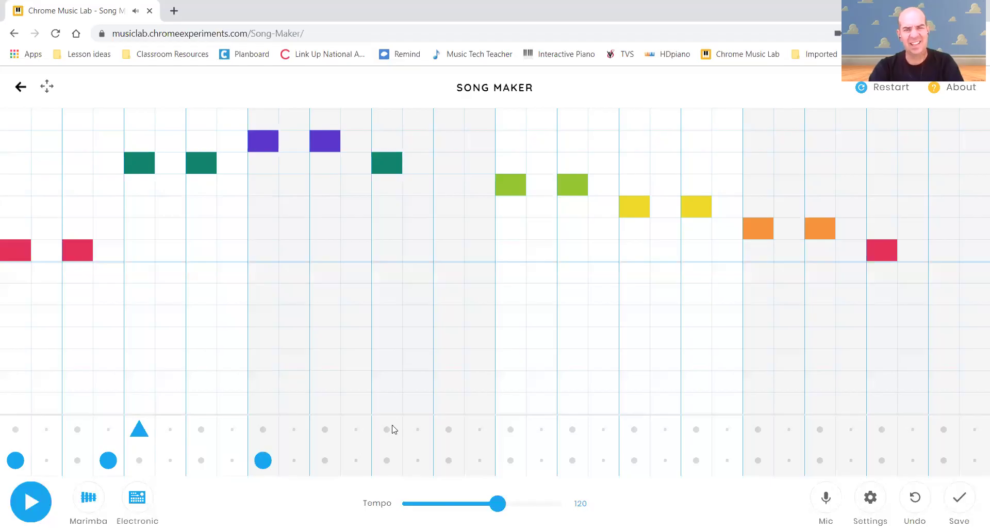
{"action": "left_click", "coordinate": [356, 461]}
{"action": "left_click", "coordinate": [386, 430]}
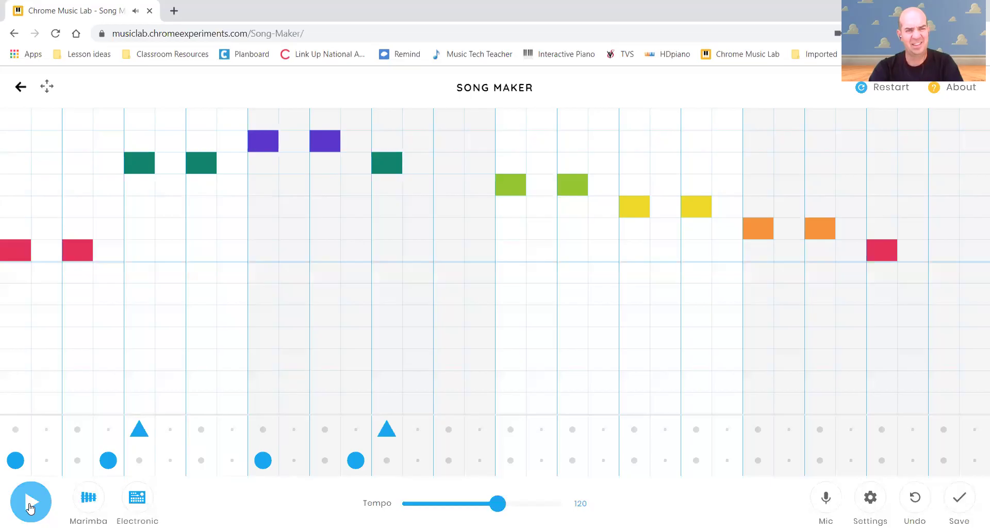
{"action": "left_click", "coordinate": [30, 506]}
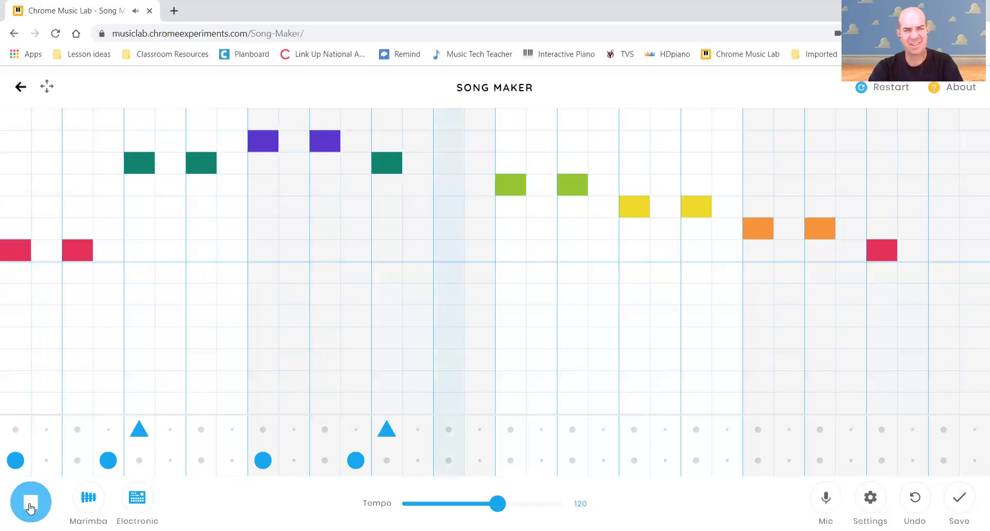
{"action": "left_click", "coordinate": [30, 507]}
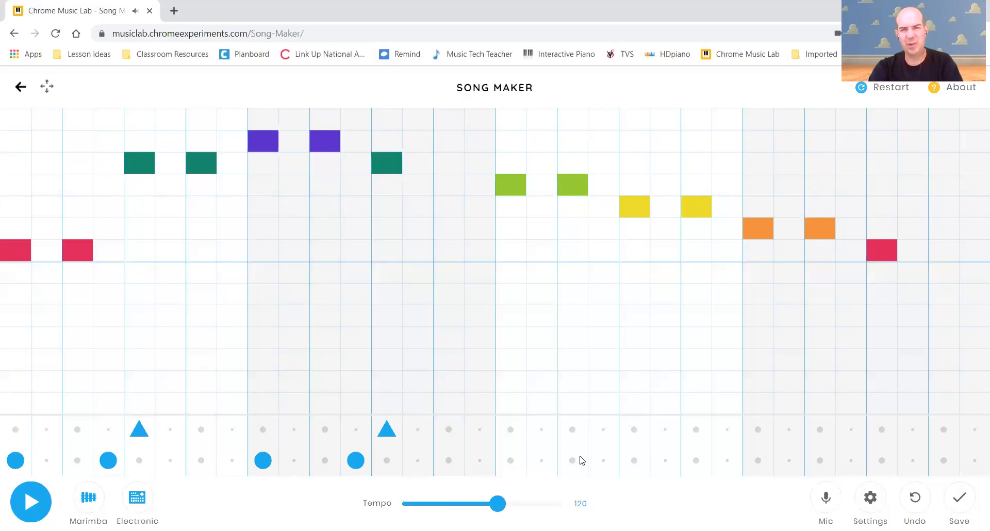
- Repeat the circle and triangle beats through bars five to the last, then preview the full pattern
{"action": "left_click", "coordinate": [603, 460]}
{"action": "left_click", "coordinate": [634, 430]}
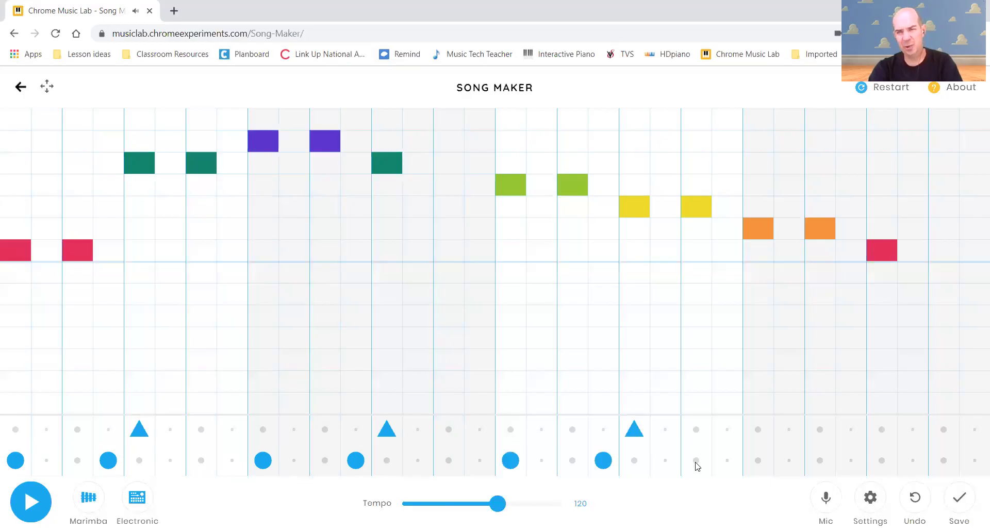
{"action": "left_click", "coordinate": [695, 460]}
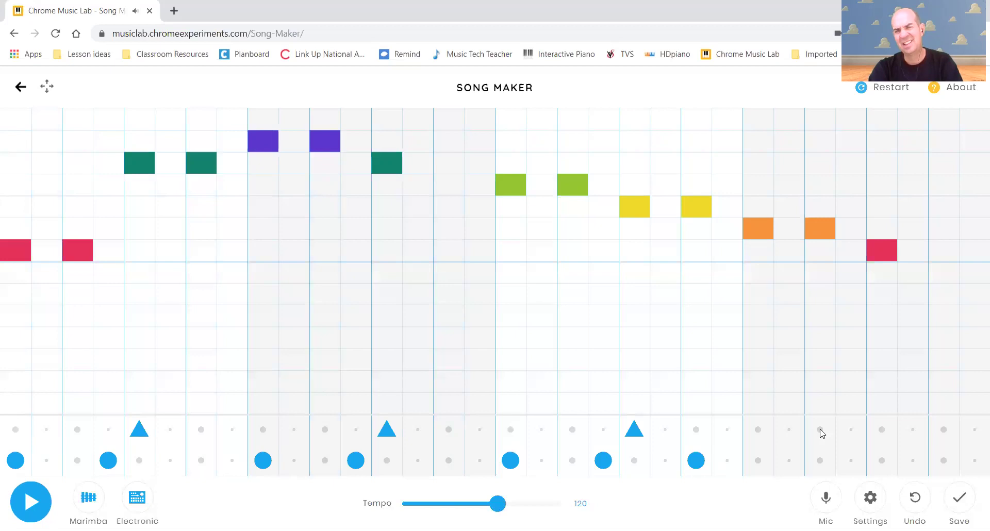
{"action": "left_click", "coordinate": [788, 460]}
{"action": "left_click", "coordinate": [820, 428]}
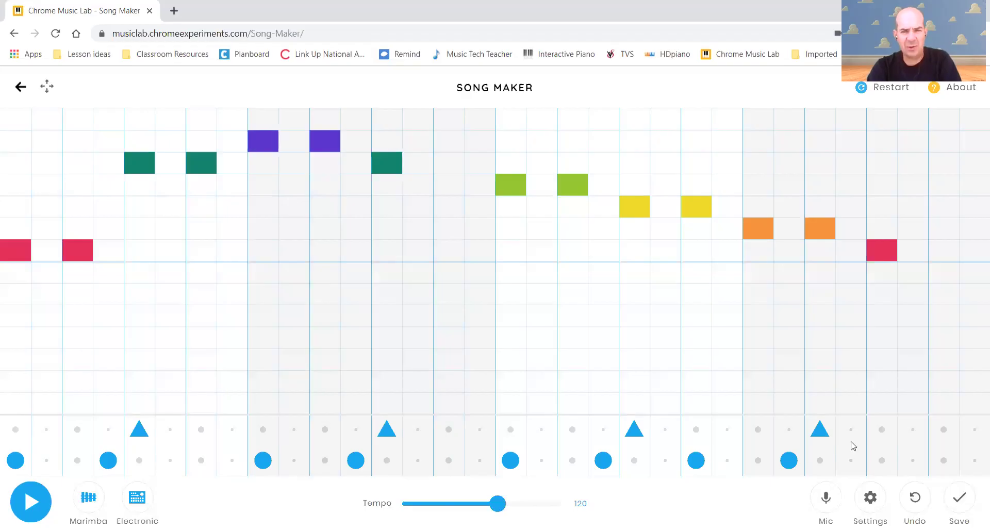
{"action": "left_click", "coordinate": [944, 430]}
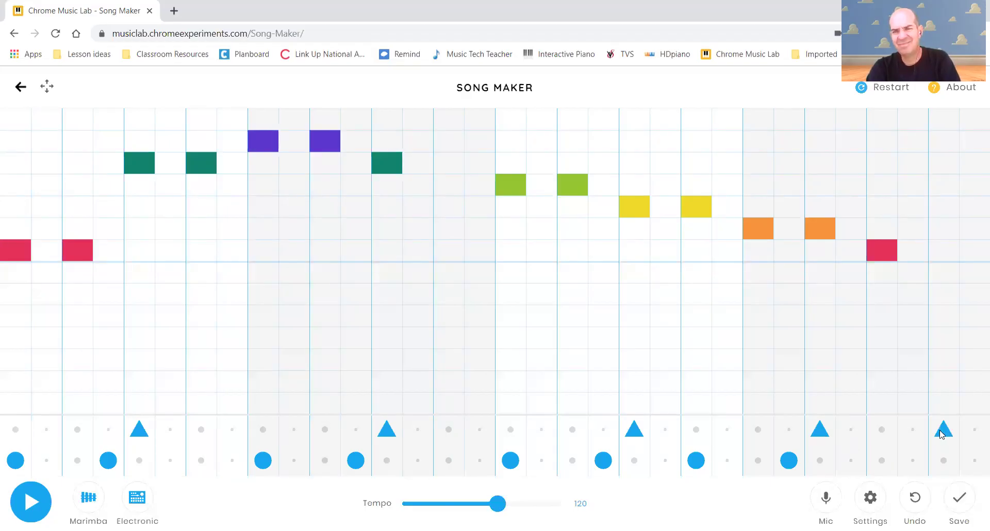
{"action": "left_click", "coordinate": [880, 460]}
{"action": "left_click", "coordinate": [896, 465]}
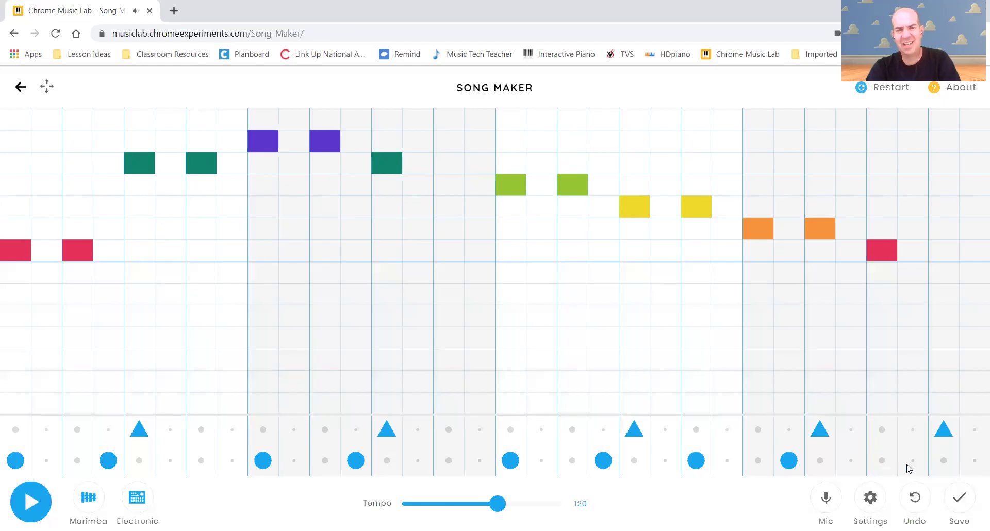
{"action": "left_click", "coordinate": [908, 465]}
{"action": "left_click", "coordinate": [29, 505]}
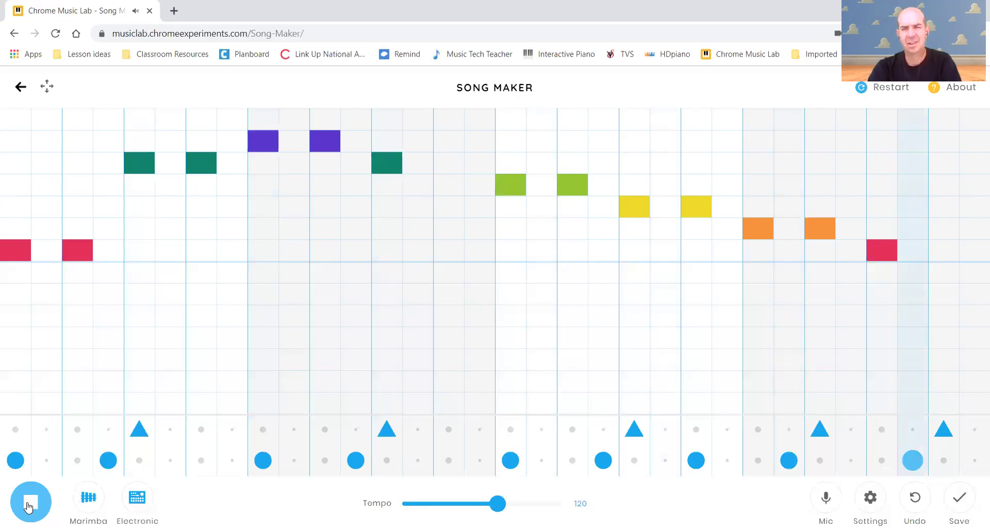
{"action": "left_click", "coordinate": [28, 507]}
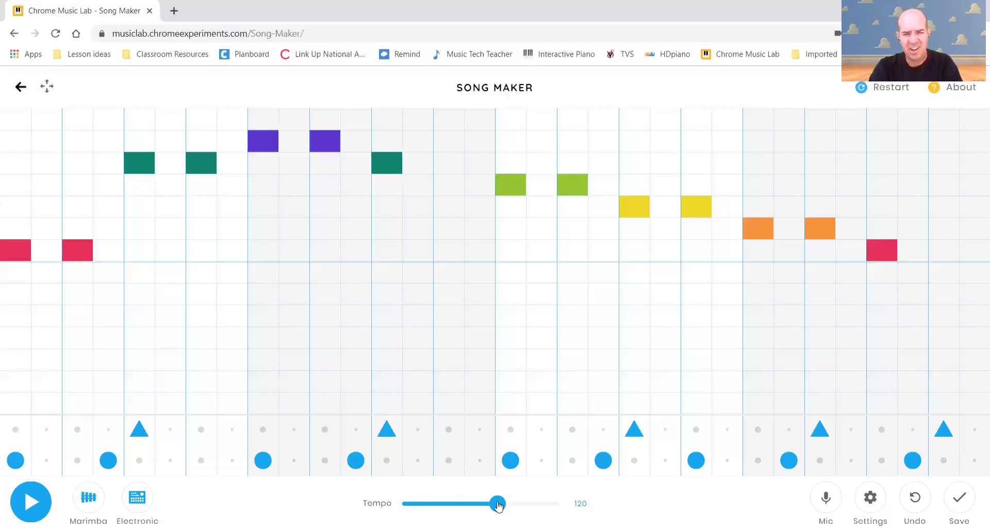
- Play the song at tempo 100, then raise the tempo to 151
{"action": "left_click_drag", "start_coordinate": [499, 505], "coordinate": [483, 505]}
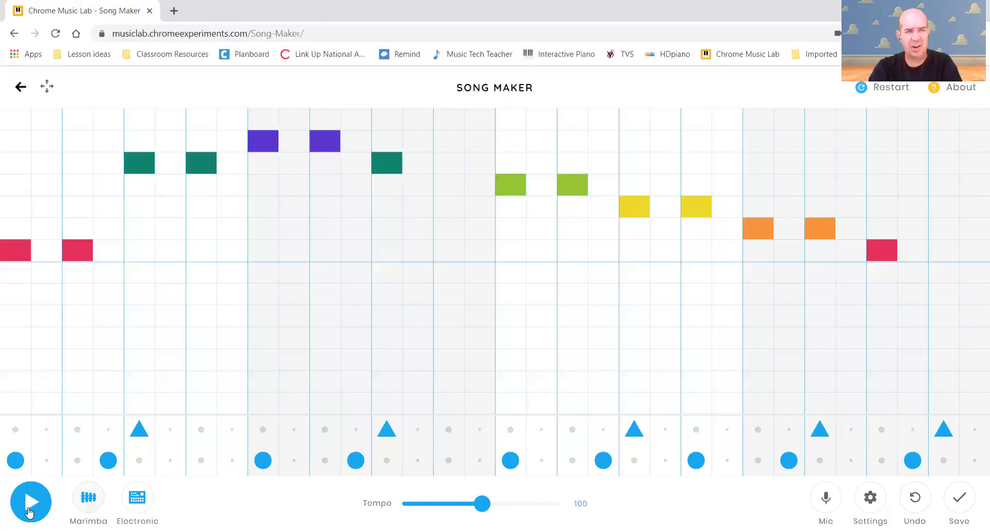
{"action": "left_click", "coordinate": [30, 510]}
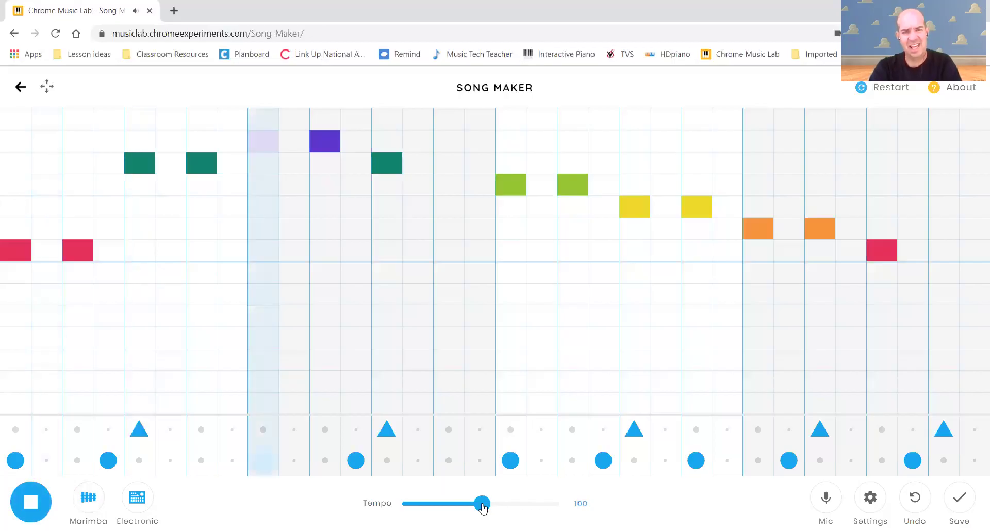
{"action": "left_click", "coordinate": [514, 510]}
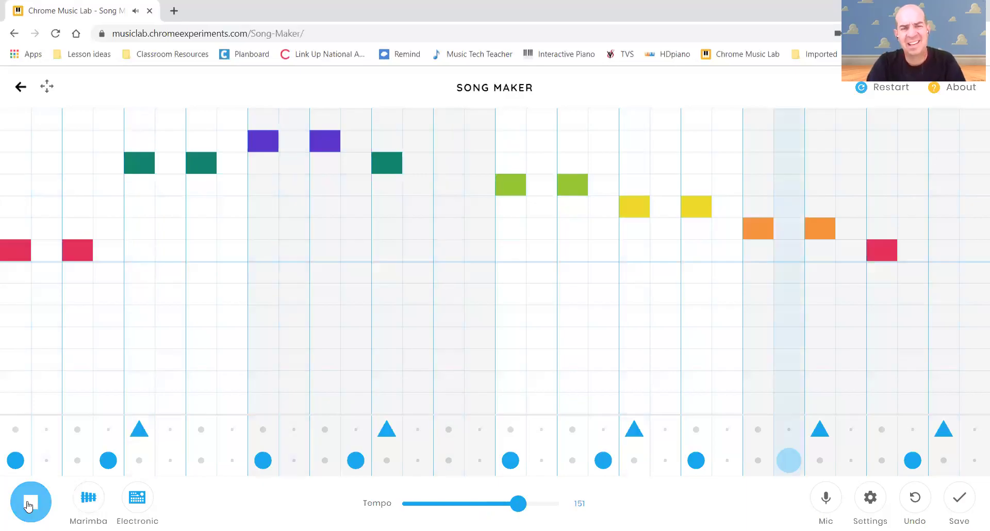
{"action": "left_click", "coordinate": [44, 505]}
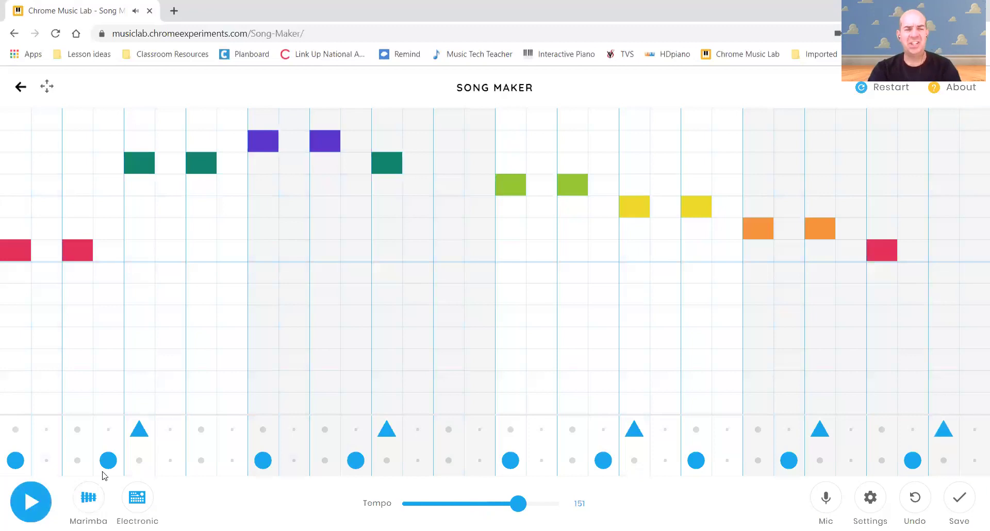
{"action": "left_click", "coordinate": [92, 507]}
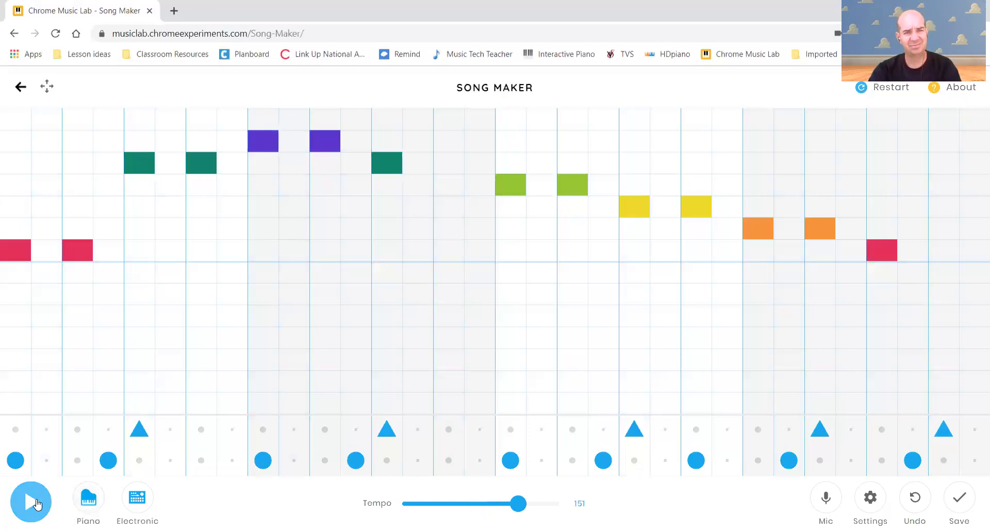
{"action": "left_click", "coordinate": [38, 504]}
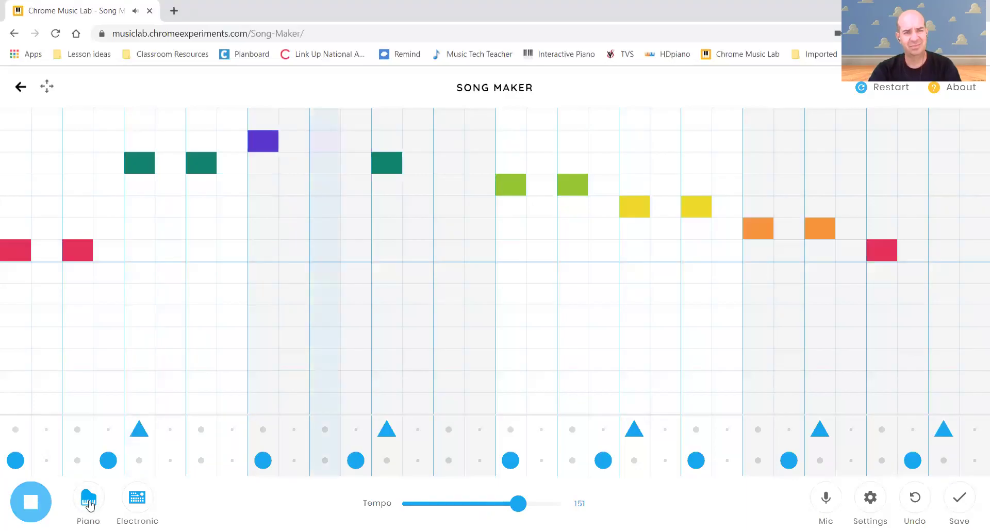
{"action": "left_click", "coordinate": [28, 502]}
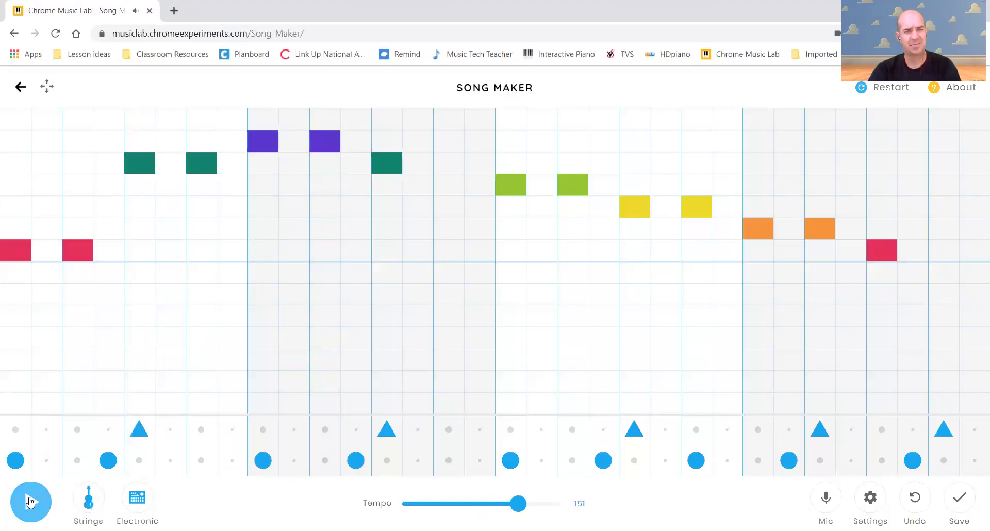
{"action": "left_click", "coordinate": [30, 501]}
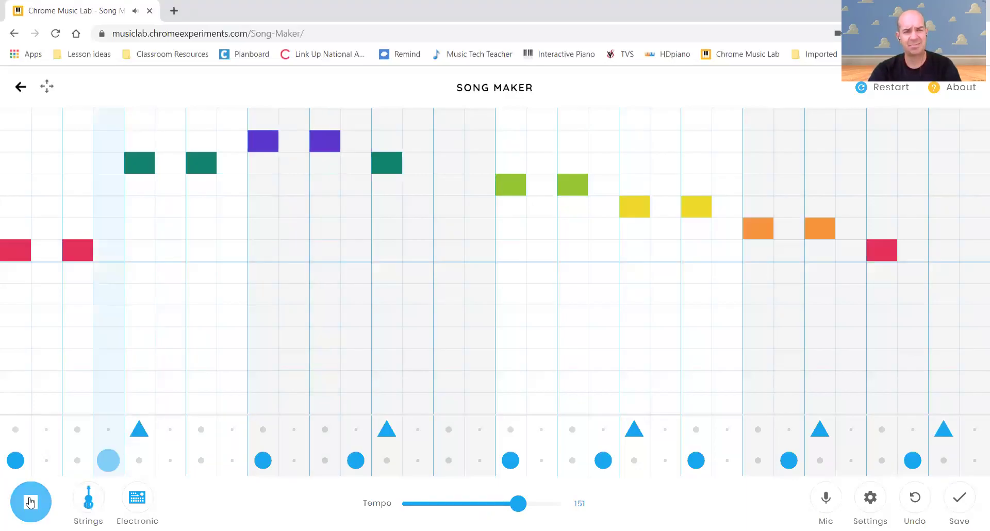
{"action": "left_click", "coordinate": [88, 499]}
{"action": "left_click", "coordinate": [96, 507]}
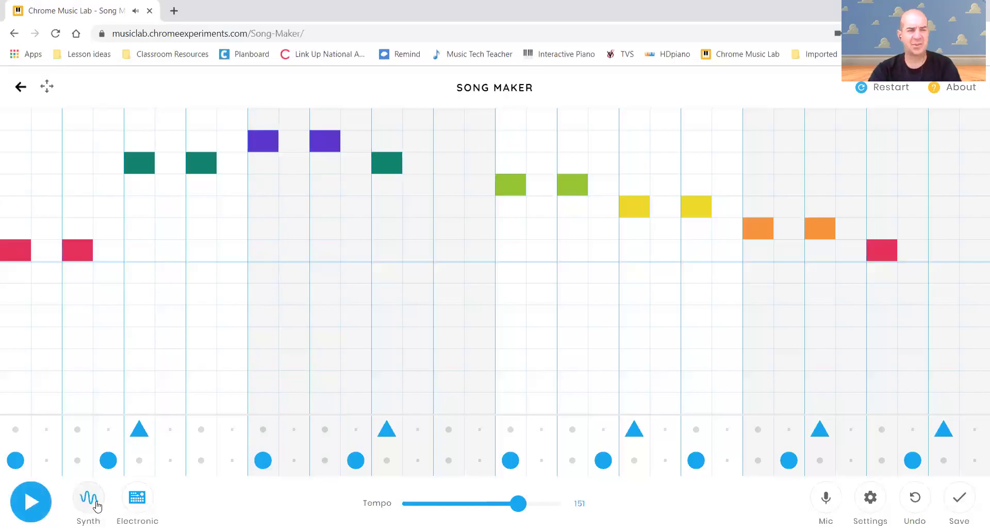
{"action": "left_click", "coordinate": [96, 506]}
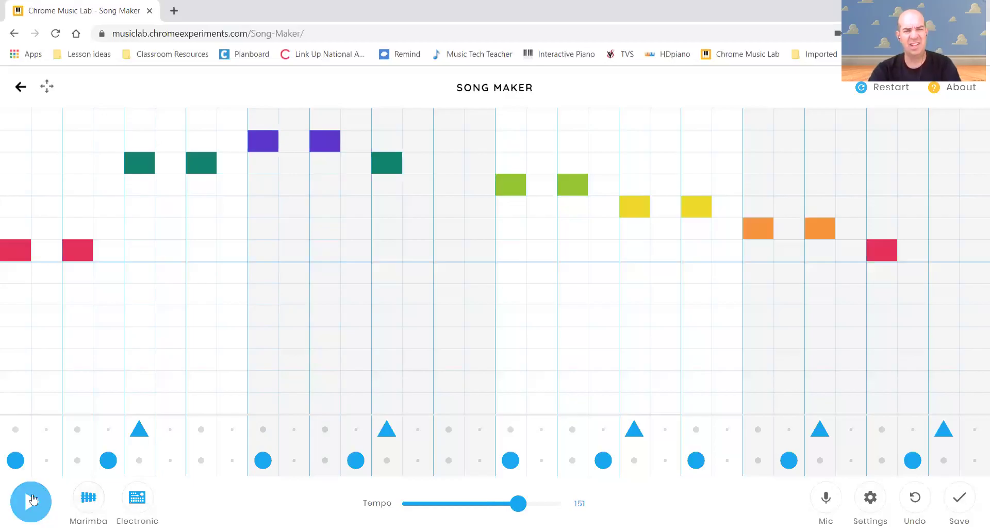
{"action": "key", "text": "space"}
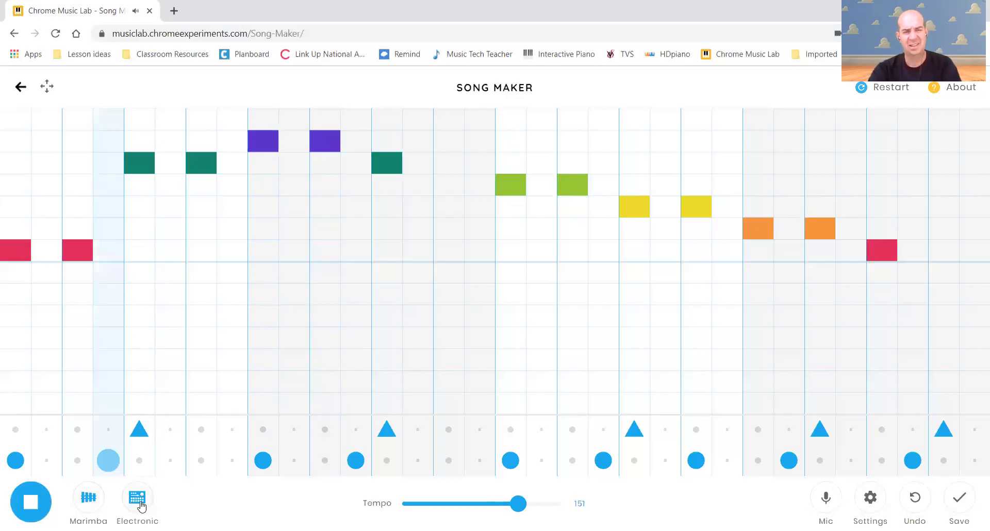
{"action": "left_click", "coordinate": [141, 506]}
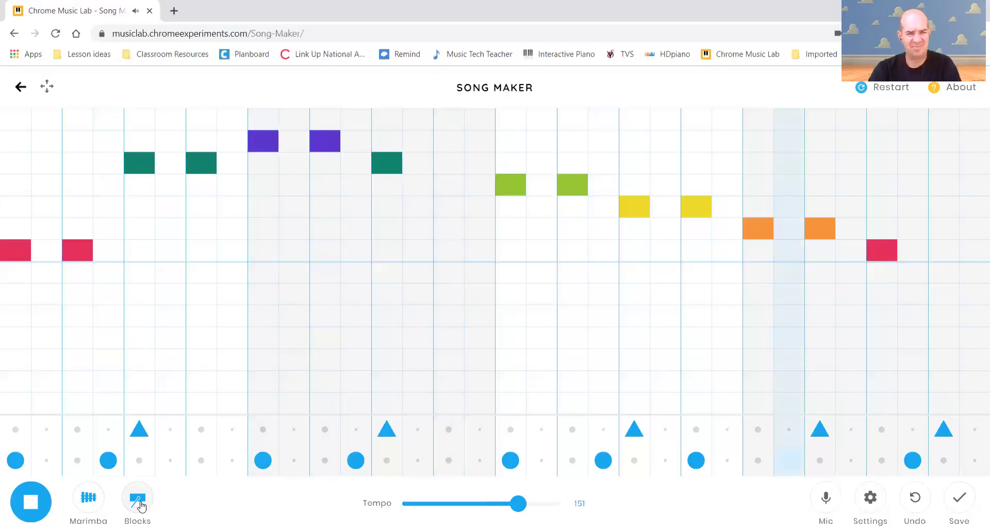
{"action": "left_click", "coordinate": [142, 507]}
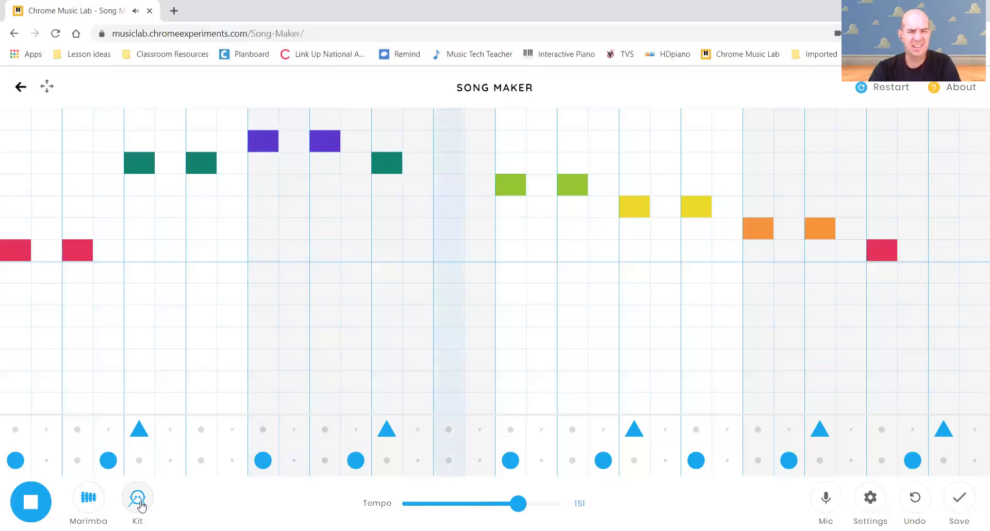
{"action": "left_click", "coordinate": [141, 504]}
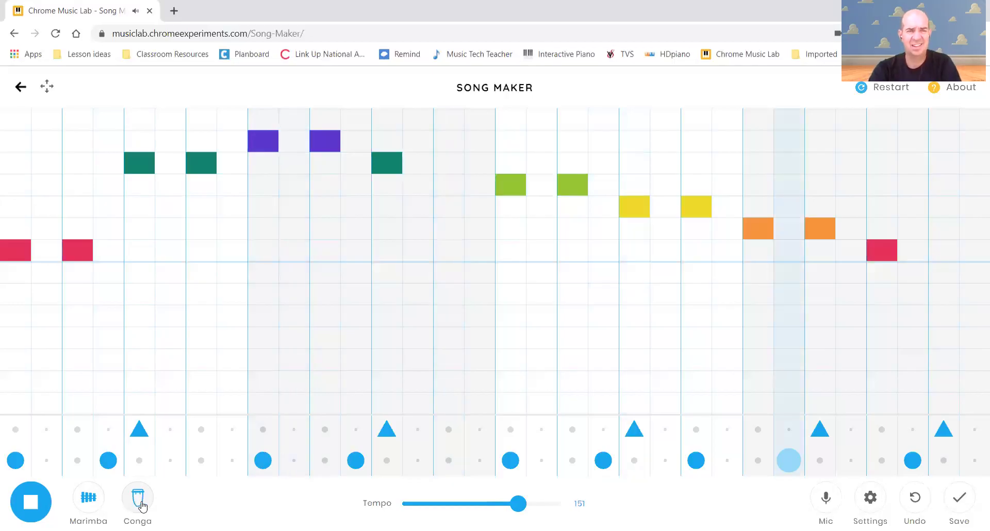
{"action": "left_click", "coordinate": [140, 504]}
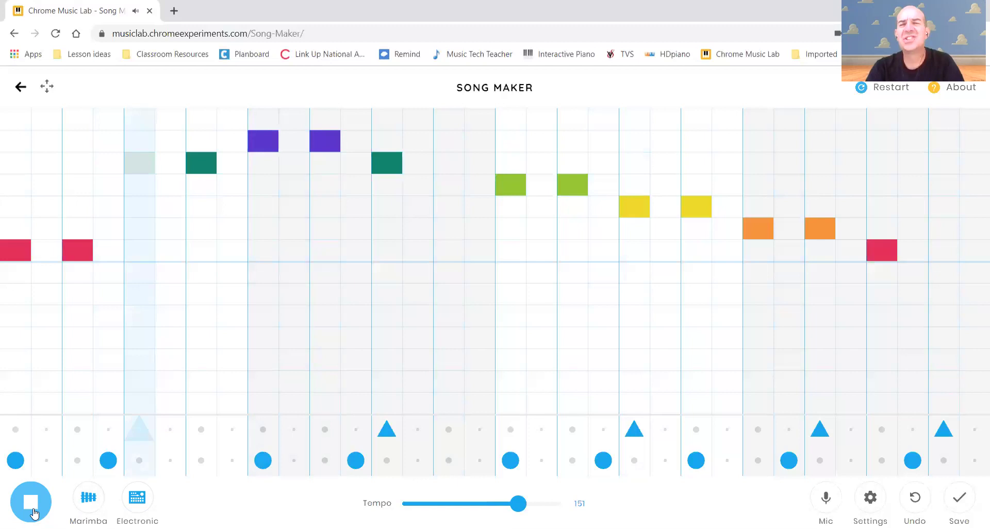
{"action": "left_click", "coordinate": [32, 509]}
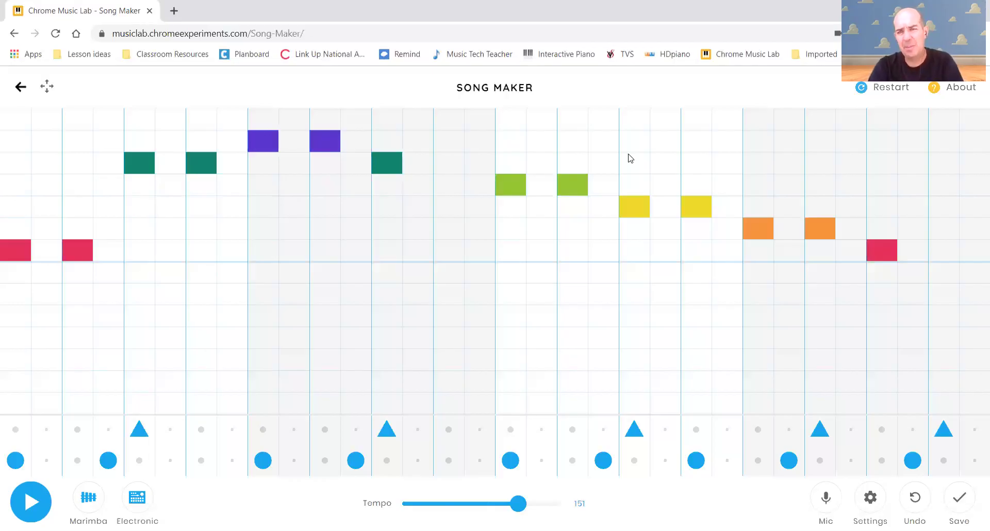
- Save the song, copy its share link, and close the saved-link notice
{"action": "left_click", "coordinate": [959, 501]}
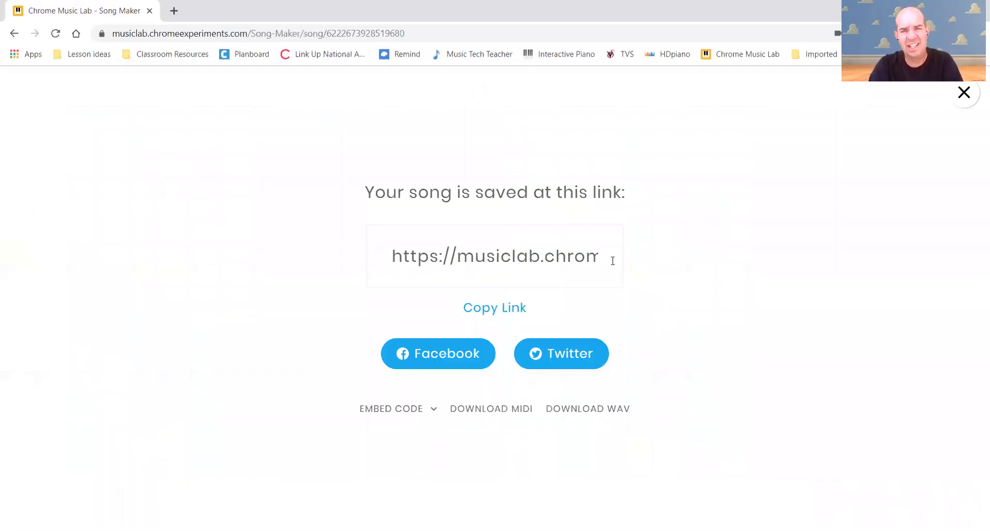
{"action": "mouse_move", "coordinate": [612, 259]}
{"action": "left_mouse_down"}
{"action": "mouse_move", "coordinate": [659, 264]}
{"action": "mouse_move", "coordinate": [590, 250]}
{"action": "mouse_move", "coordinate": [599, 254]}
{"action": "left_mouse_up"}
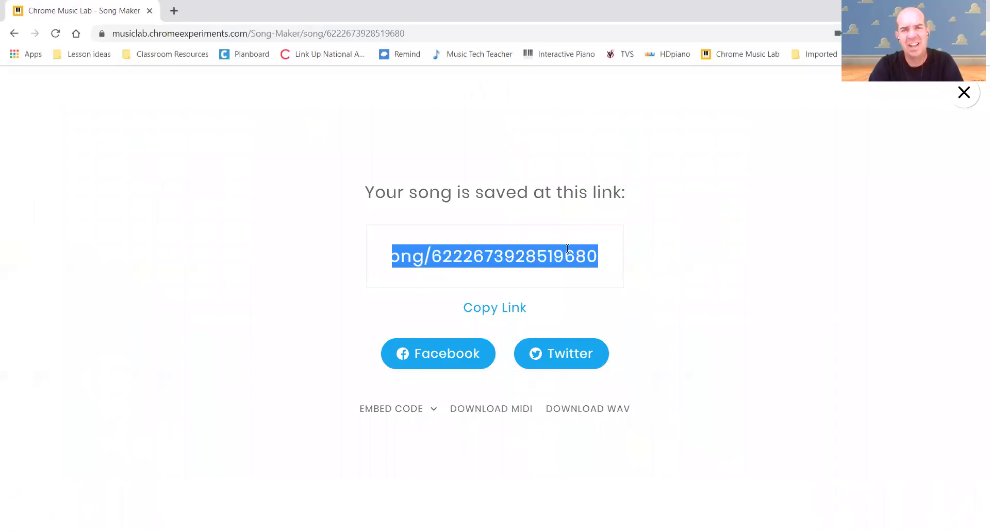
{"action": "left_click", "coordinate": [492, 312]}
{"action": "left_click", "coordinate": [492, 311]}
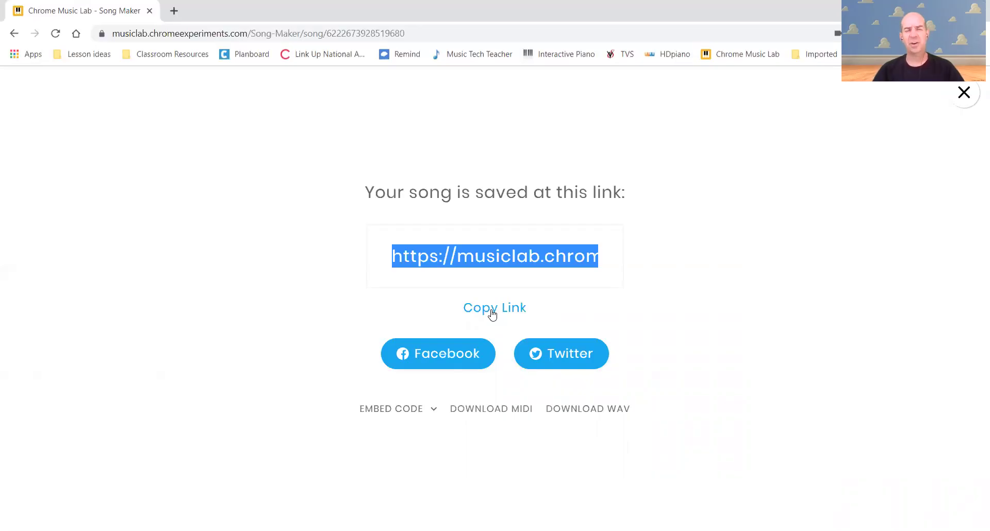
{"action": "left_click", "coordinate": [963, 93]}
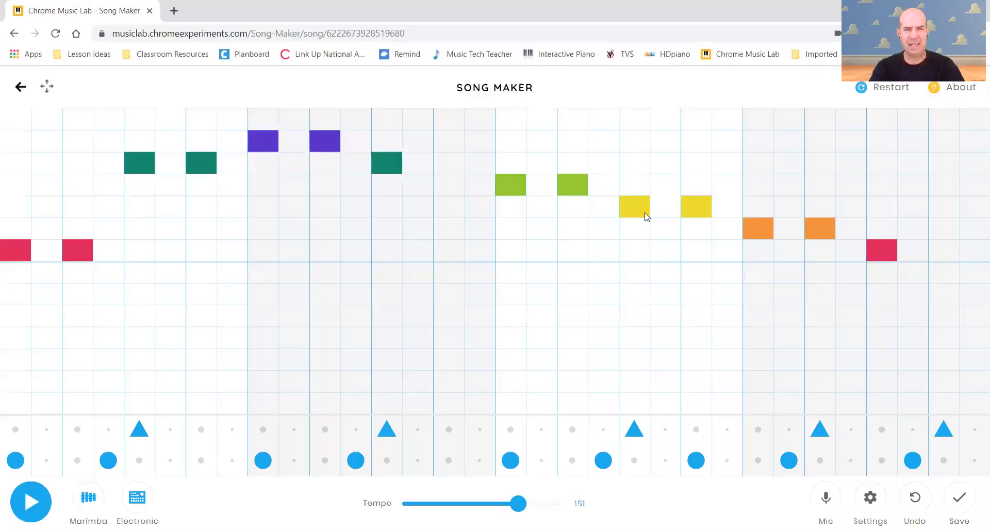
- Restart Song Maker, wiping the Twinkle song to an empty grid at tempo 120
{"action": "left_click", "coordinate": [885, 95]}
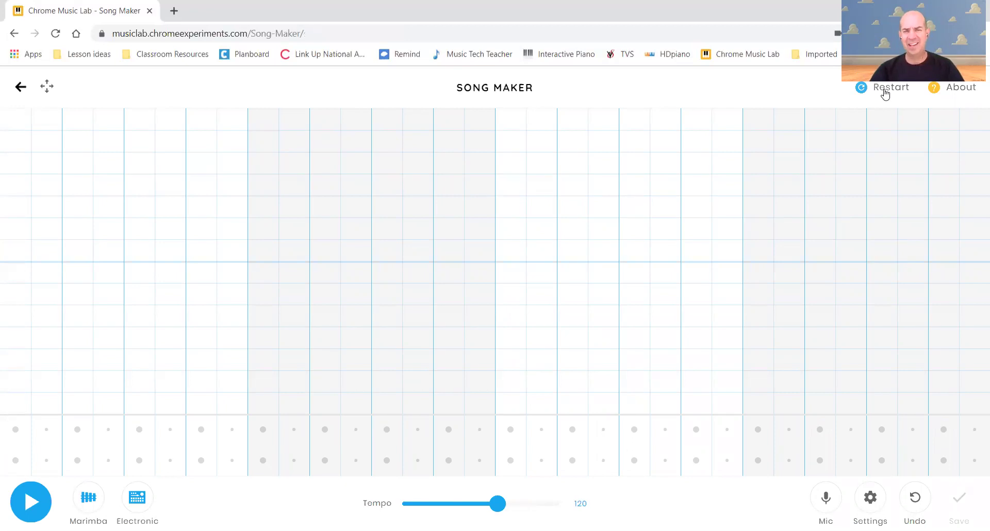